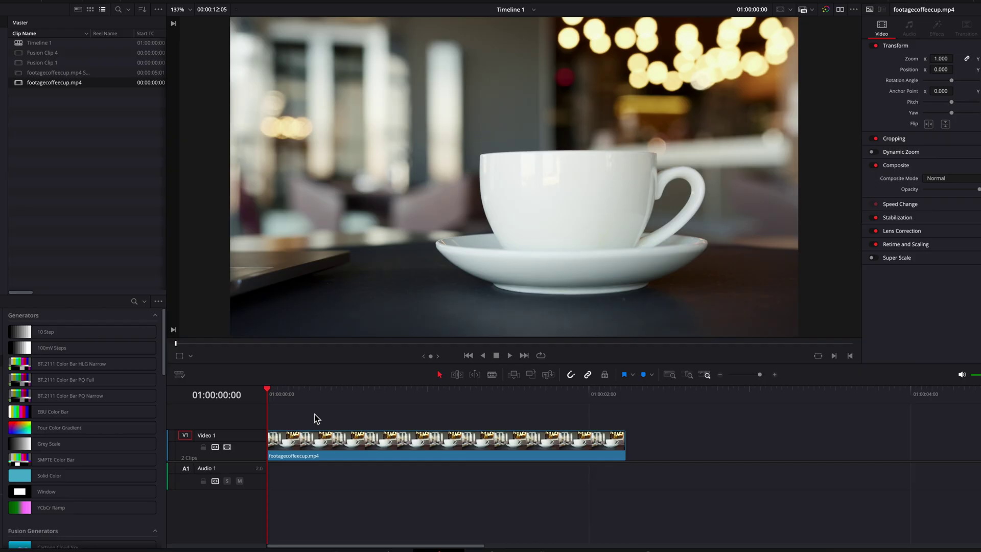
# Convert the footagecoffeecup.mp4 timeline clip into a Fusion clip and open it on the Fusion page.
pyautogui.rightClick(389, 438)
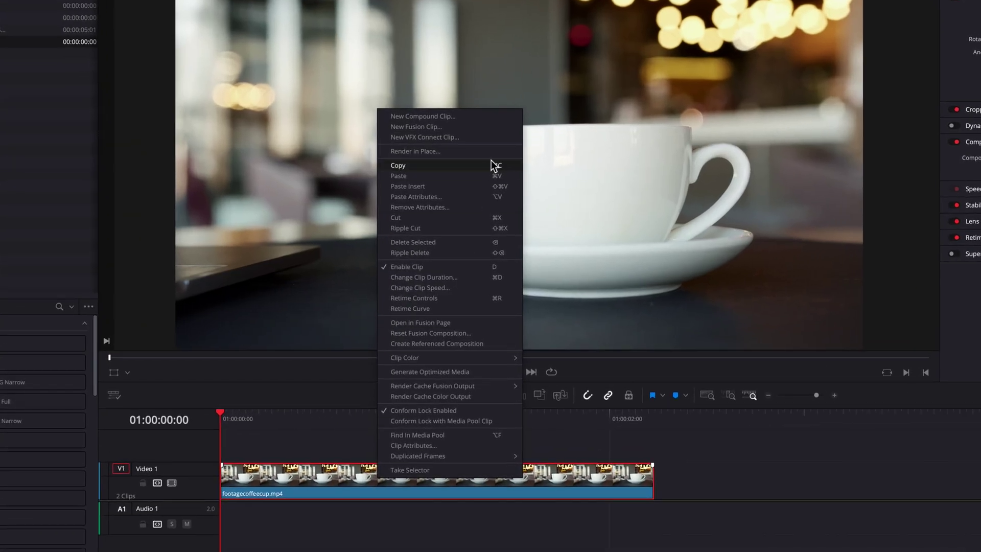
pyautogui.click(494, 129)
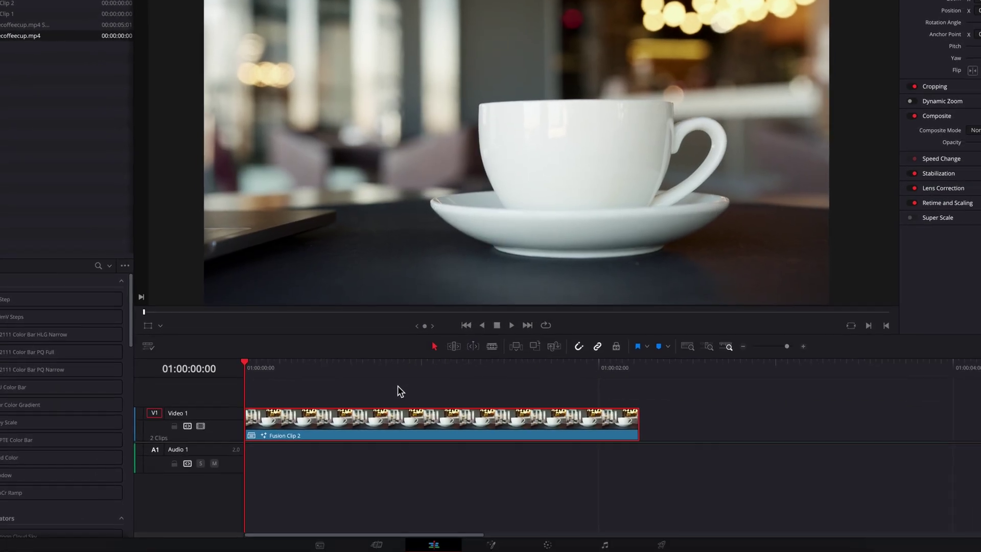
pyautogui.click(499, 544)
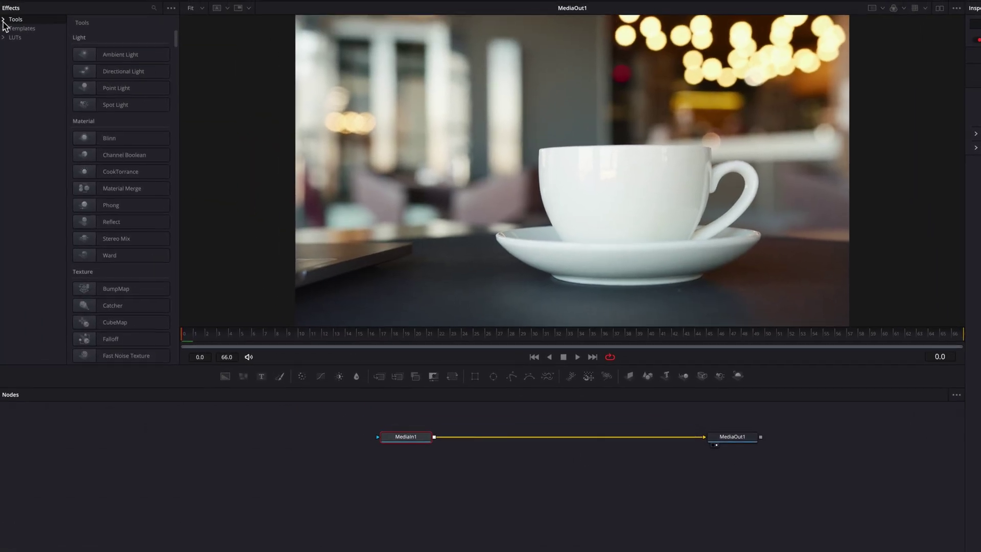
# Add one Matte Control node between MediaIn1 and MediaOut1 and a second, unconnected Matte Control node below it.
pyautogui.click(4, 21)
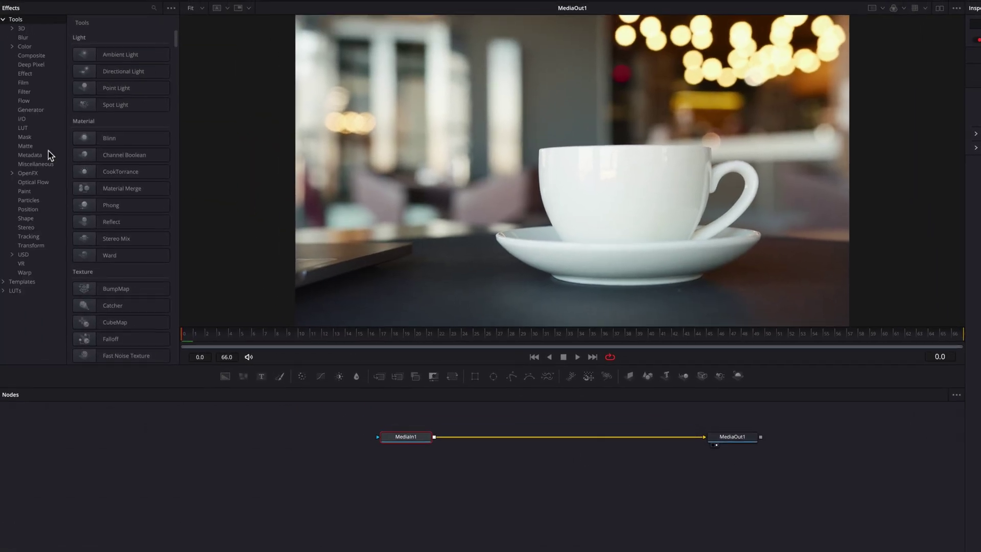
pyautogui.click(26, 146)
pyautogui.click(120, 206)
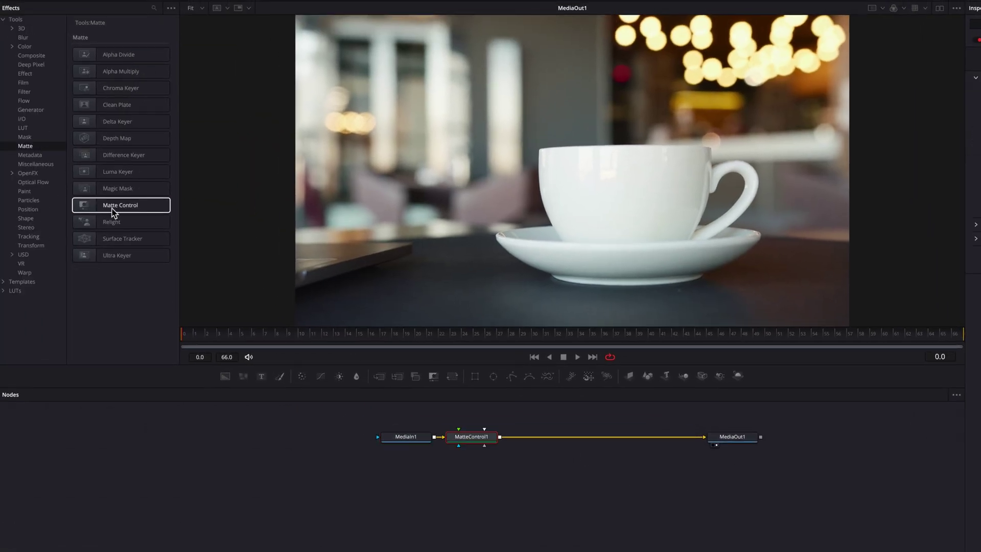
pyautogui.moveTo(122, 212); pyautogui.dragTo(471, 485)
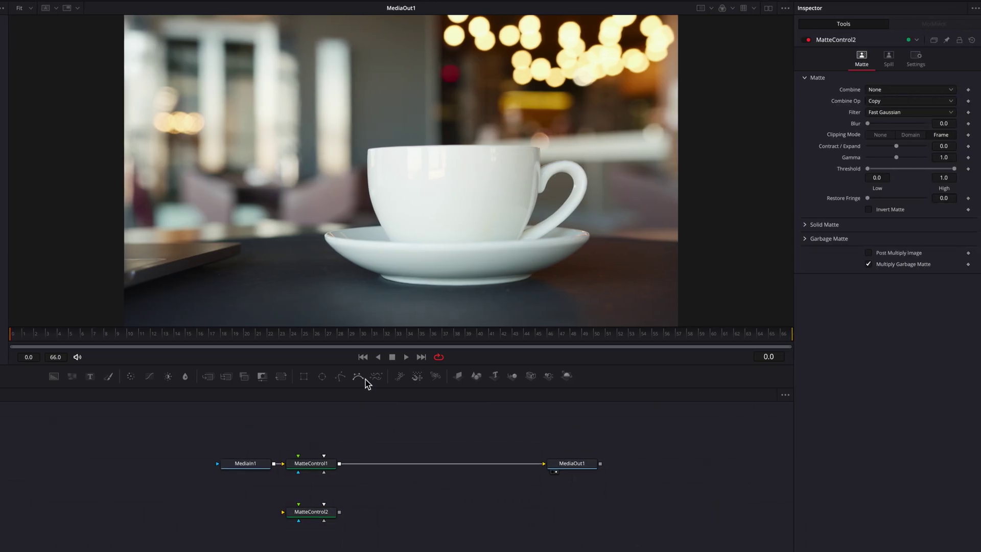
# Add a B-Spline mask node above MatteControl1 and trace the cup's left edge from the rim down to the saucer.
pyautogui.moveTo(360, 379); pyautogui.dragTo(322, 430)
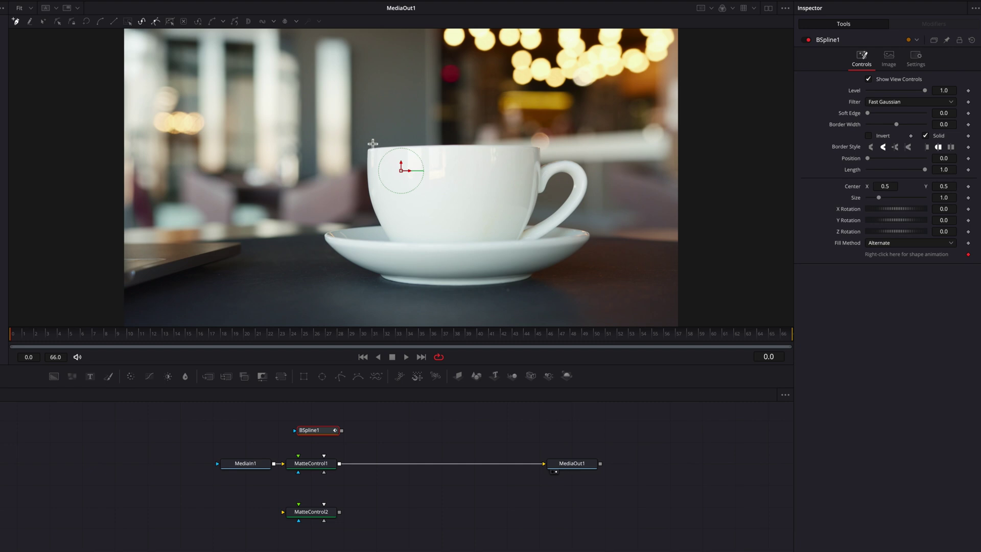
pyautogui.scroll(5, 375, 148)
pyautogui.scroll(2, 356, 152)
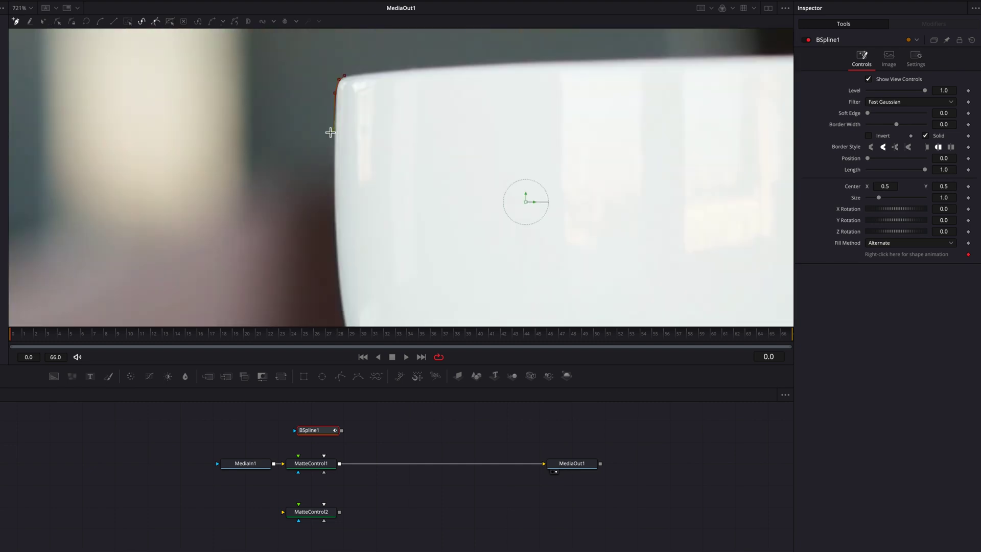
pyautogui.moveTo(331, 132); pyautogui.dragTo(326, 108)
pyautogui.click(332, 224)
pyautogui.click(323, 230)
pyautogui.moveTo(333, 225); pyautogui.dragTo(309, 91)
pyautogui.click(319, 124)
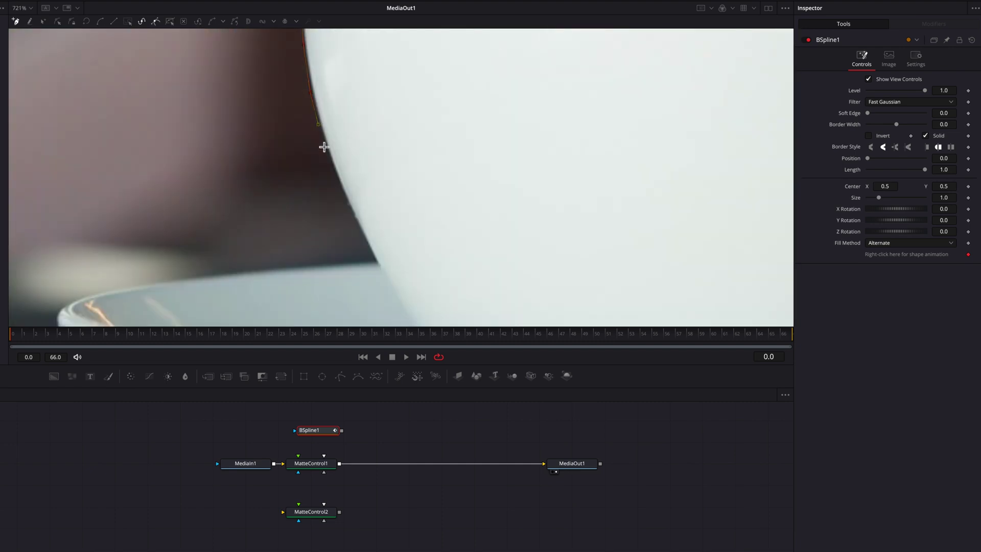
pyautogui.click(330, 162)
pyautogui.click(348, 208)
pyautogui.click(374, 259)
# Continue the B-Spline around the saucer's left rim and along its left underside to the foot.
pyautogui.click(281, 265)
pyautogui.scroll(-5, 217, 275)
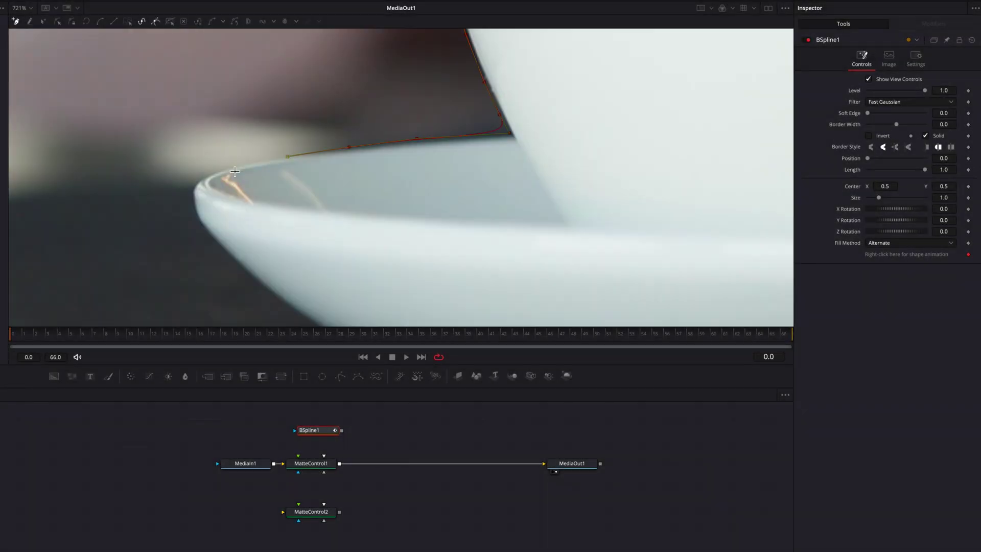
pyautogui.click(224, 162)
pyautogui.click(192, 177)
pyautogui.click(205, 230)
pyautogui.scroll(-5, 210, 235)
pyautogui.click(229, 126)
pyautogui.click(258, 153)
pyautogui.click(290, 177)
pyautogui.click(331, 204)
pyautogui.click(376, 228)
pyautogui.click(462, 265)
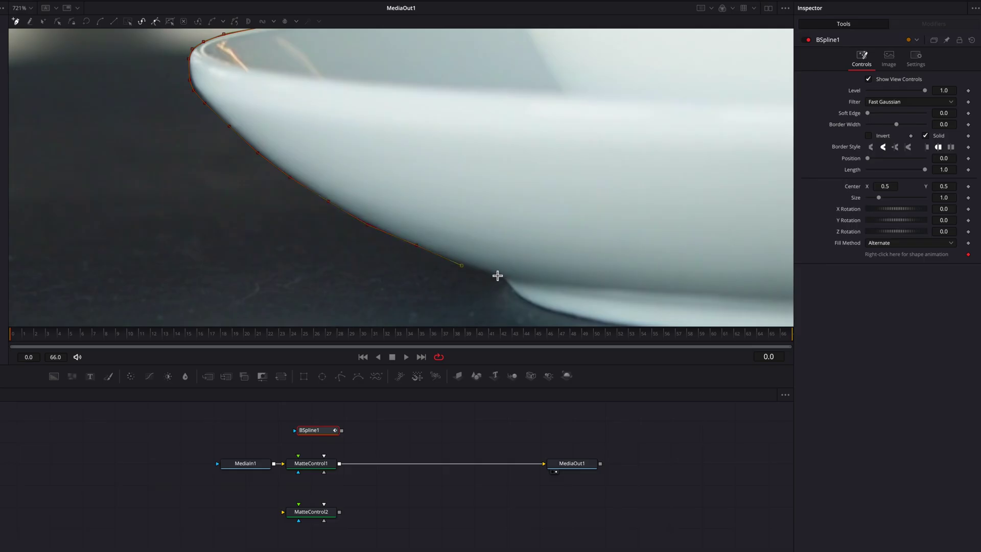
# Continue the B-Spline along the saucer's foot, up its right underside and around the right rim to the handle.
pyautogui.scroll(-5, 498, 276)
pyautogui.click(524, 188)
pyautogui.hscroll(5, 677, 214)
pyautogui.hscroll(5, 665, 118)
pyautogui.click(514, 102)
pyautogui.hscroll(5, 574, 94)
pyautogui.click(462, 156)
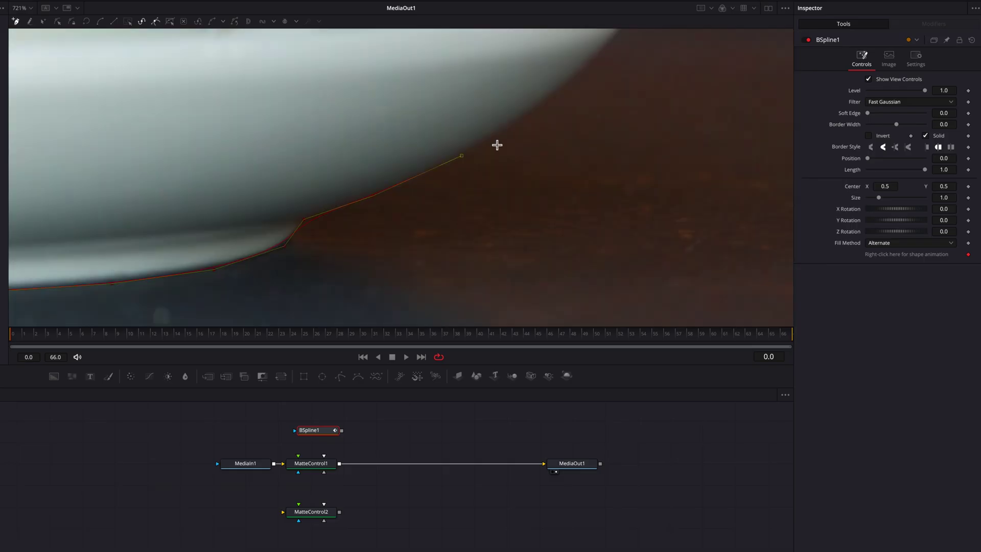
pyautogui.click(489, 109)
pyautogui.click(474, 89)
pyautogui.click(504, 150)
pyautogui.click(448, 142)
pyautogui.click(404, 140)
# Trace the outer edge of the handle with the B-Spline up to where it meets the cup wall.
pyautogui.click(471, 86)
pyautogui.click(469, 82)
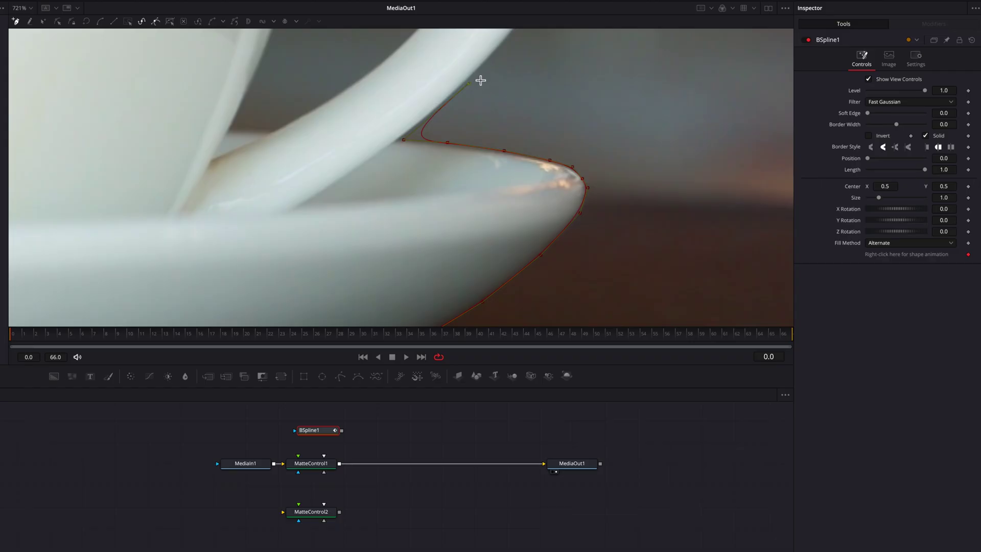
pyautogui.scroll(10, 481, 80)
pyautogui.click(423, 185)
pyautogui.scroll(8, 453, 138)
pyautogui.click(477, 268)
pyautogui.click(432, 254)
pyautogui.hscroll(-3, 397, 254)
pyautogui.click(356, 271)
# Trace the cup's upper right corner and top rim, and close the B-Spline at its starting point.
pyautogui.click(351, 171)
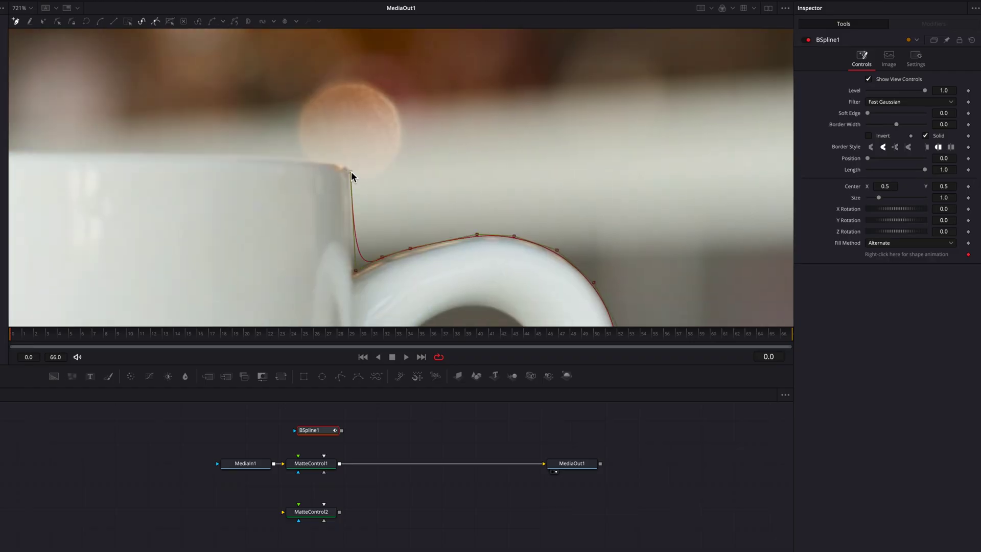
pyautogui.click(318, 158)
pyautogui.hscroll(-10, 317, 158)
pyautogui.click(514, 237)
pyautogui.click(416, 234)
pyautogui.hscroll(-10, 382, 246)
pyautogui.click(335, 244)
pyautogui.hscroll(-5, 336, 245)
pyautogui.click(296, 266)
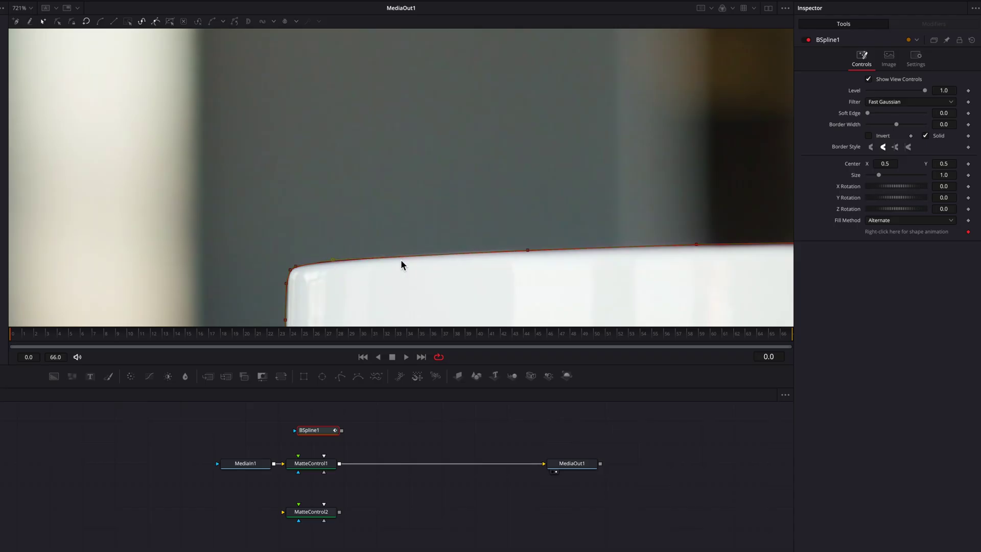
# Nudge two B-Spline points on the cup's top rim to fit the outline to its edge.
pyautogui.hscroll(5, 460, 263)
pyautogui.hscroll(4, 481, 245)
pyautogui.moveTo(540, 254); pyautogui.dragTo(541, 251)
pyautogui.moveTo(641, 255); pyautogui.dragTo(643, 251)
pyautogui.hscroll(8, 642, 249)
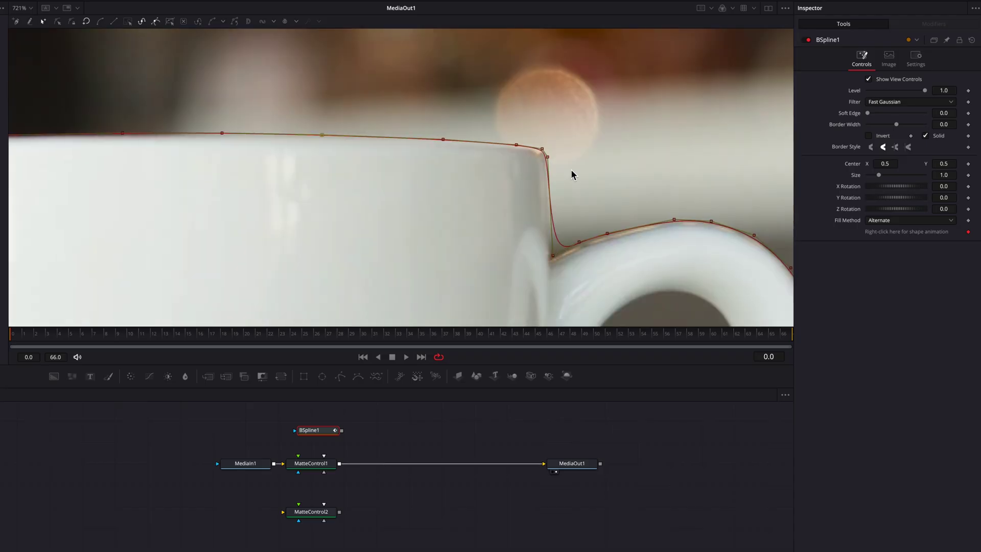
# Make the B-Spline points linear where the handle meets the cup wall and where it meets the saucer.
pyautogui.click(553, 255)
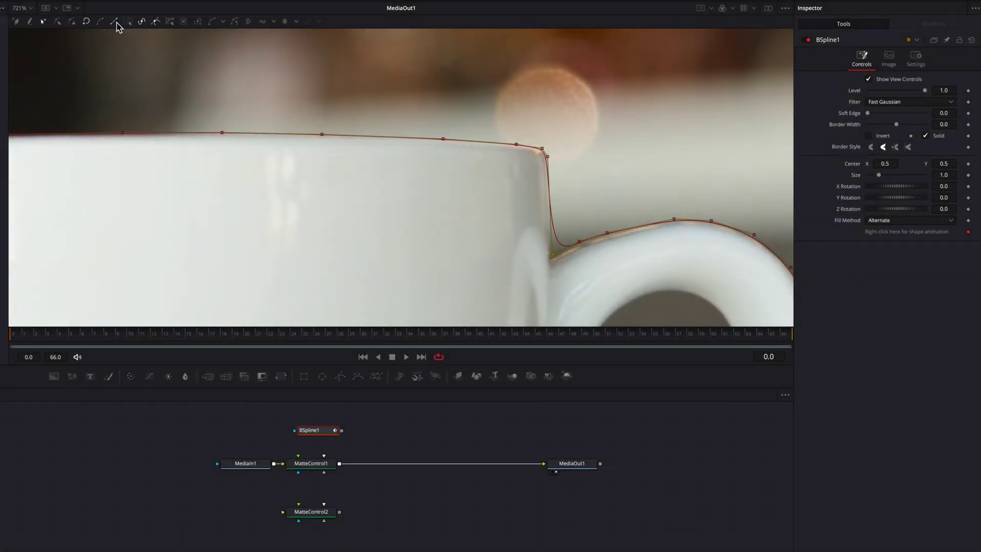
pyautogui.click(117, 23)
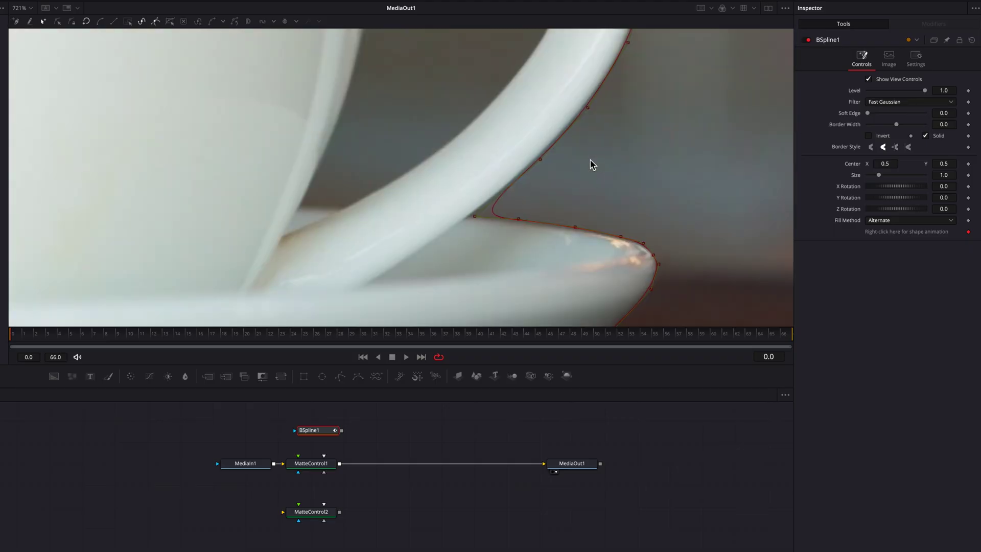
pyautogui.click(476, 215)
# Make the B-Spline points linear at the right and left corners of the saucer's foot.
pyautogui.scroll(-5, 587, 203)
pyautogui.scroll(-4, 605, 163)
pyautogui.hscroll(-4, 376, 273)
pyautogui.click(114, 21)
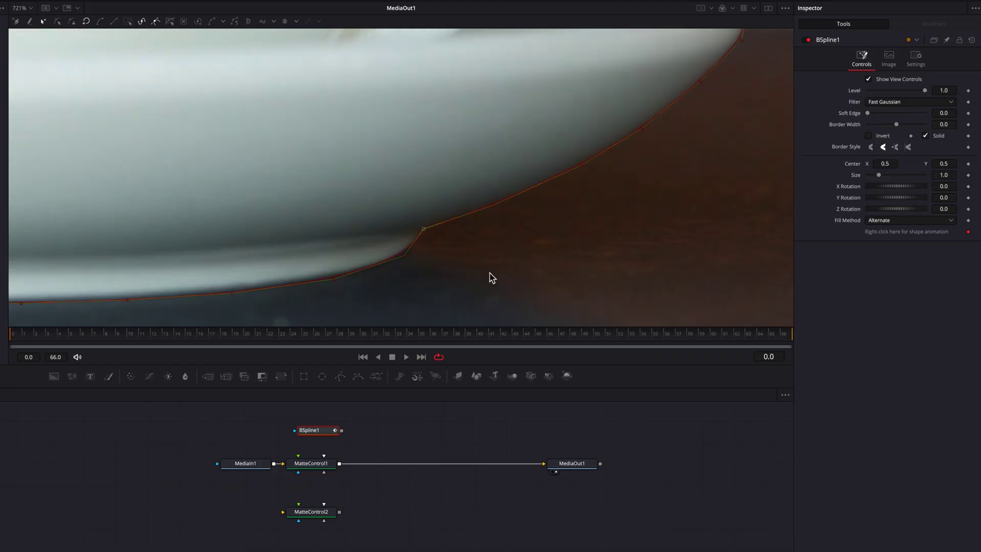
pyautogui.hscroll(-8, 490, 272)
pyautogui.click(620, 225)
pyautogui.hscroll(-10, 483, 263)
pyautogui.hscroll(-5, 568, 256)
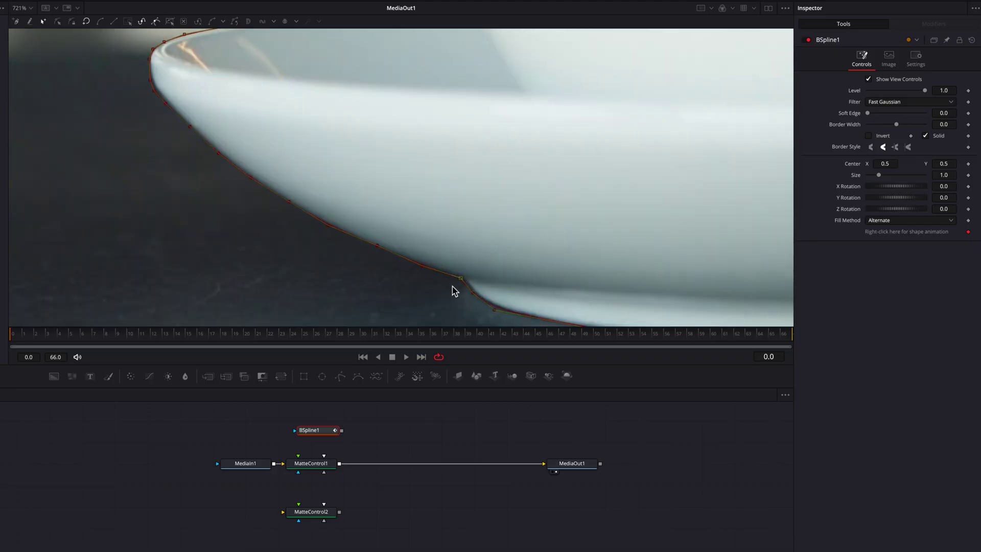
# Make the B-Spline point linear where the cup's left side meets the saucer, and fit the whole image in the viewer.
pyautogui.scroll(4, 452, 286)
pyautogui.scroll(3, 261, 178)
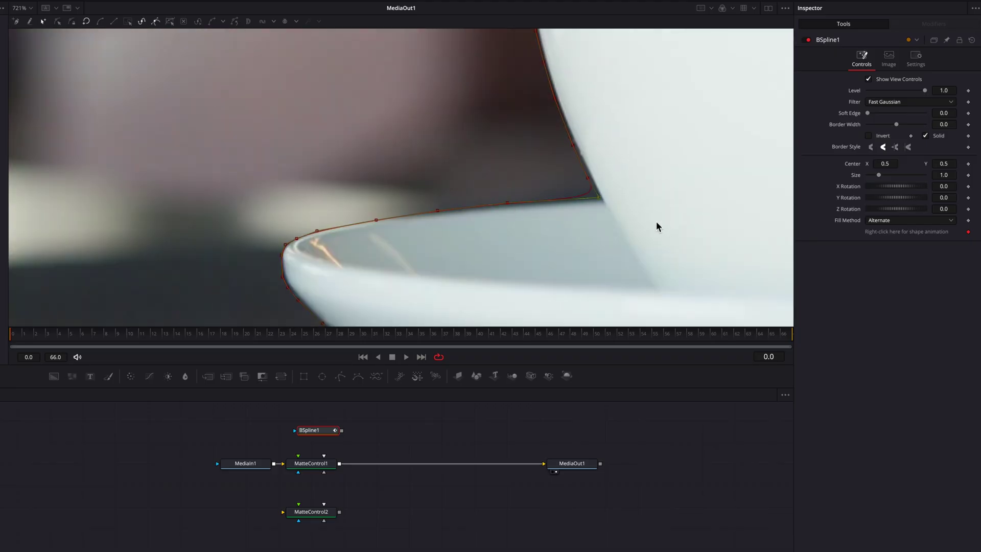
pyautogui.click(114, 21)
pyautogui.scroll(10, 525, 307)
pyautogui.scroll(-8, 604, 161)
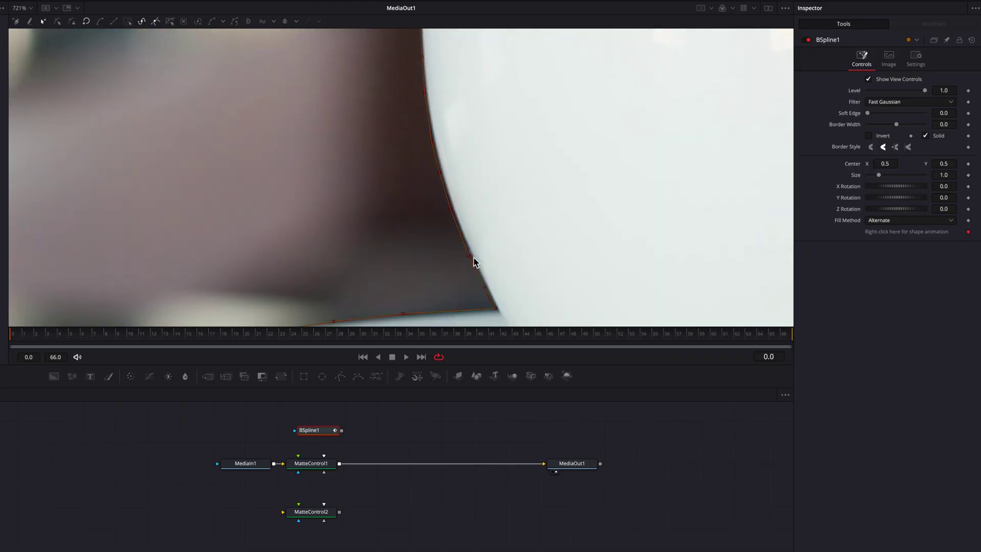
pyautogui.hscroll(5, 526, 149)
pyautogui.hotkey('ctrl', 'f')
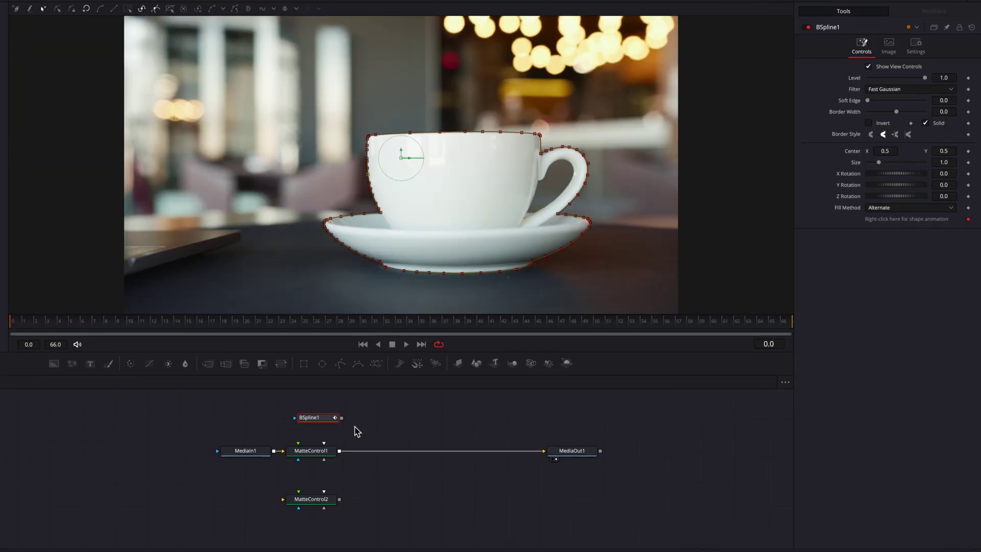
# Connect BSpline1 to MatteControl1 as its garbage matte and deselect the mask.
pyautogui.moveTo(342, 419); pyautogui.dragTo(323, 454)
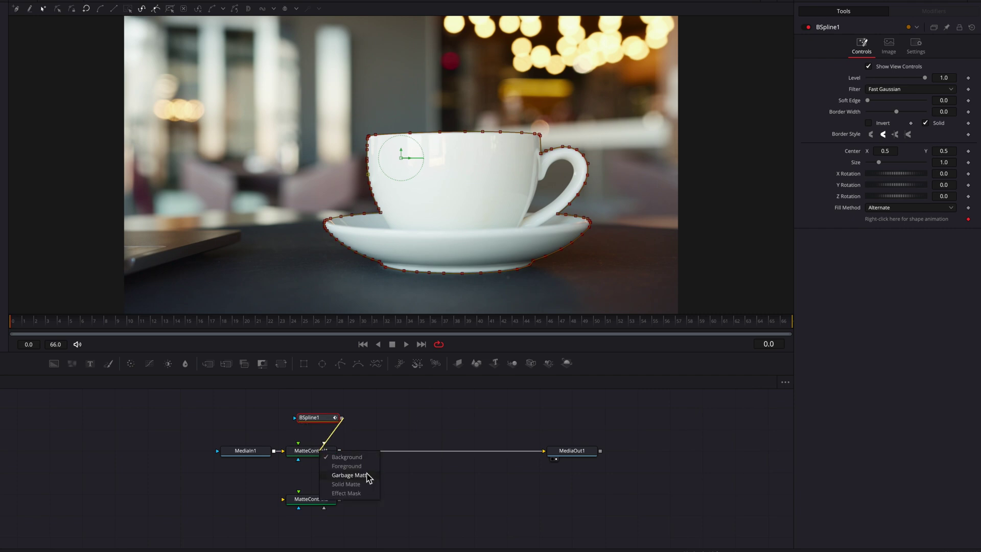
pyautogui.click(350, 475)
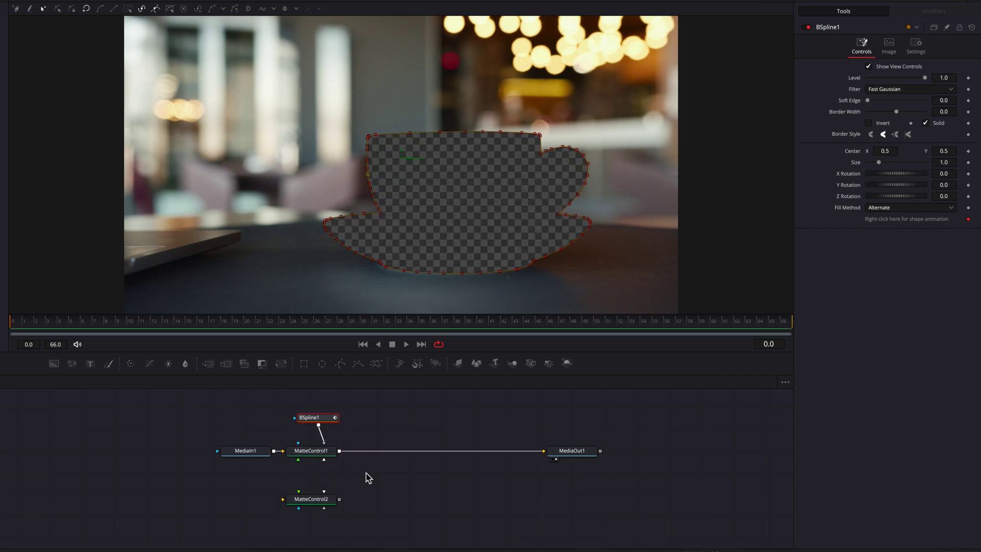
pyautogui.click(439, 498)
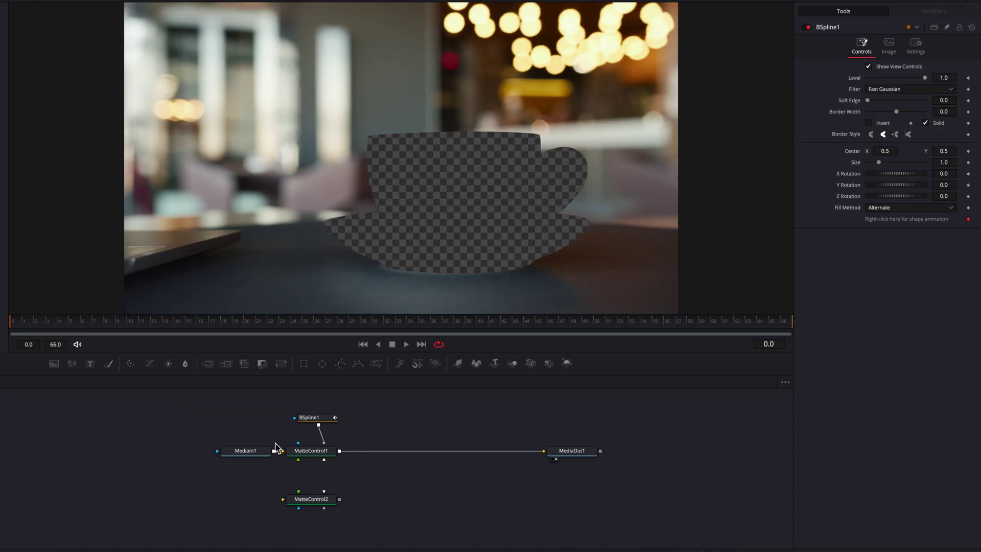
# Connect MediaIn1 to MatteControl2's background input and BSpline1 to its garbage matte input.
pyautogui.moveTo(274, 451); pyautogui.dragTo(283, 500)
pyautogui.moveTo(319, 426); pyautogui.dragTo(330, 506)
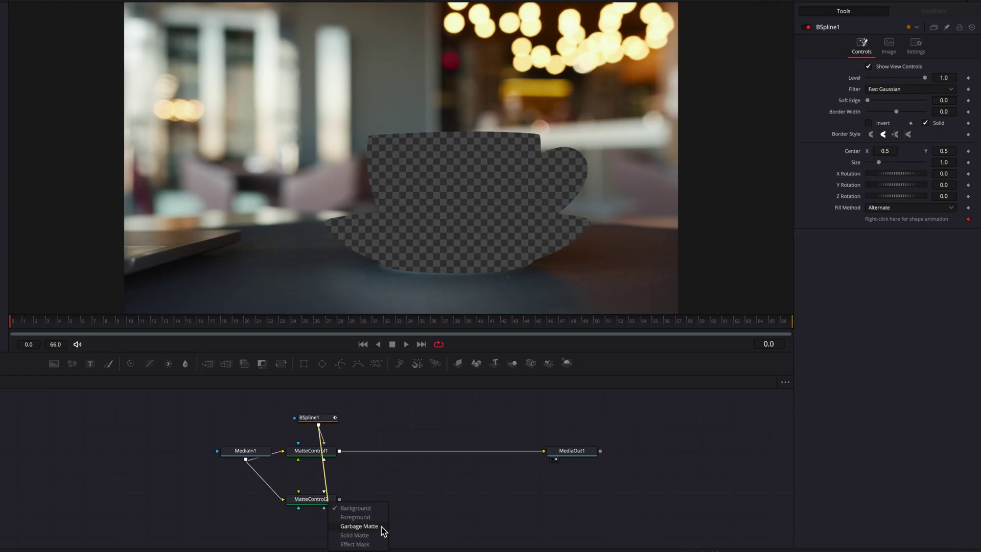
pyautogui.click(358, 526)
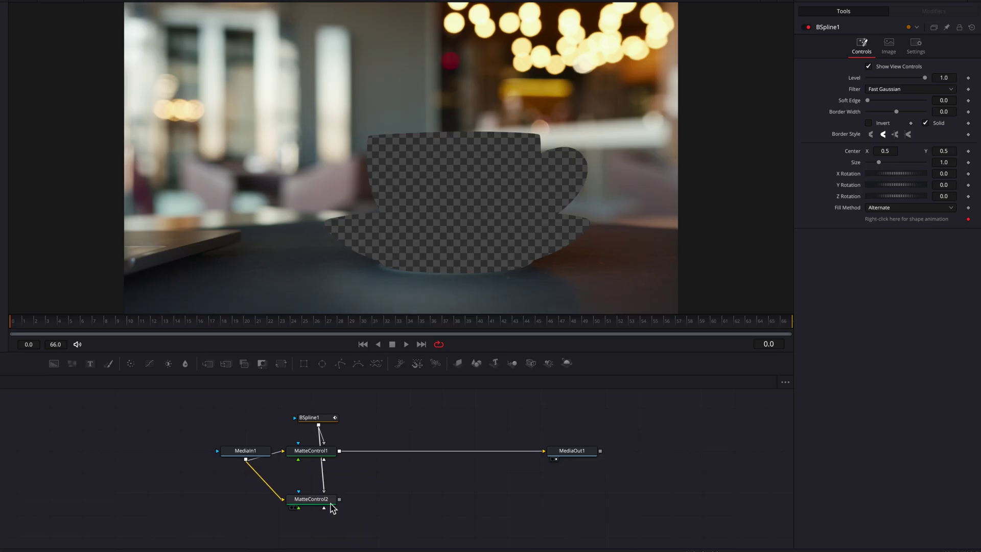
# View both Matte Control nodes and invert the garbage matte of MatteControl1 to isolate the cup.
pyautogui.click(334, 508)
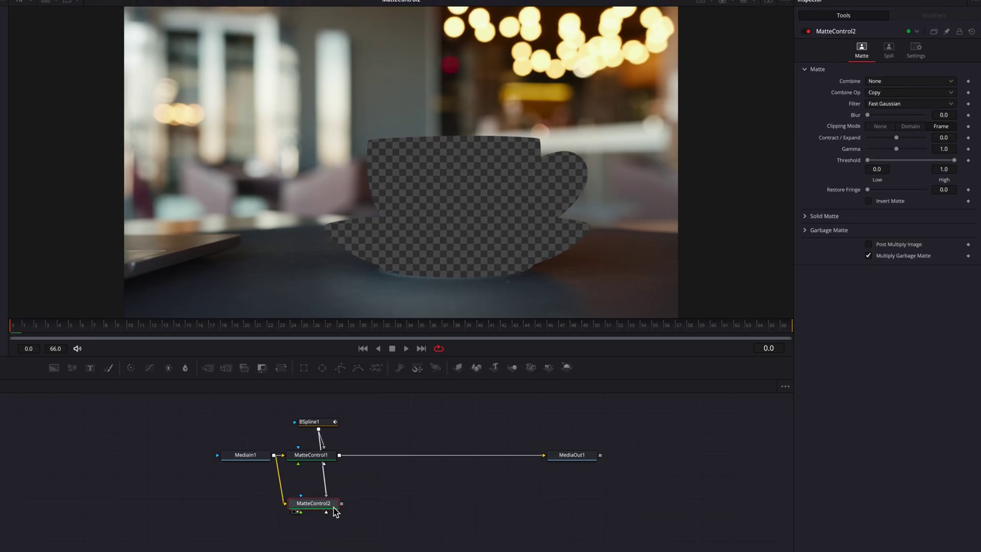
pyautogui.click(323, 460)
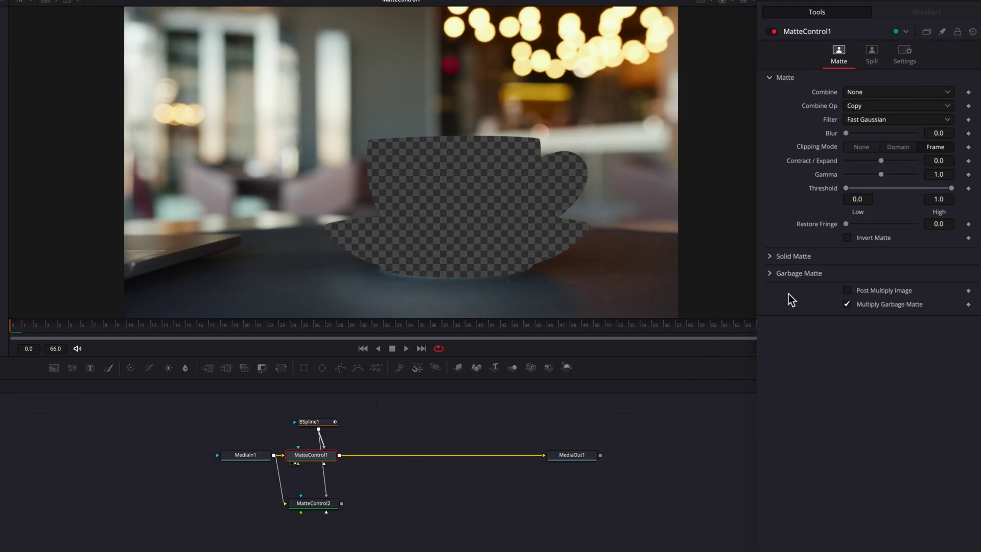
pyautogui.click(838, 274)
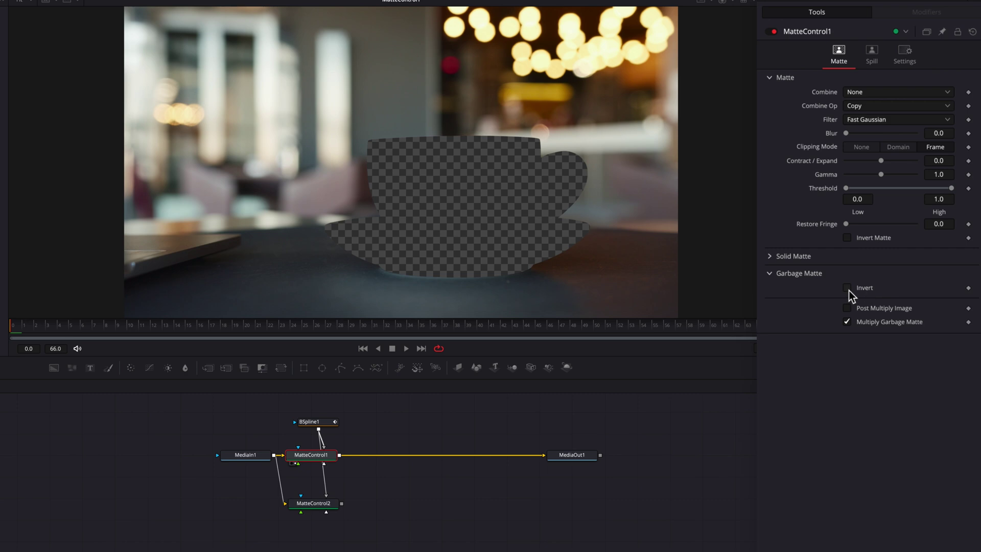
pyautogui.click(847, 289)
pyautogui.click(698, 455)
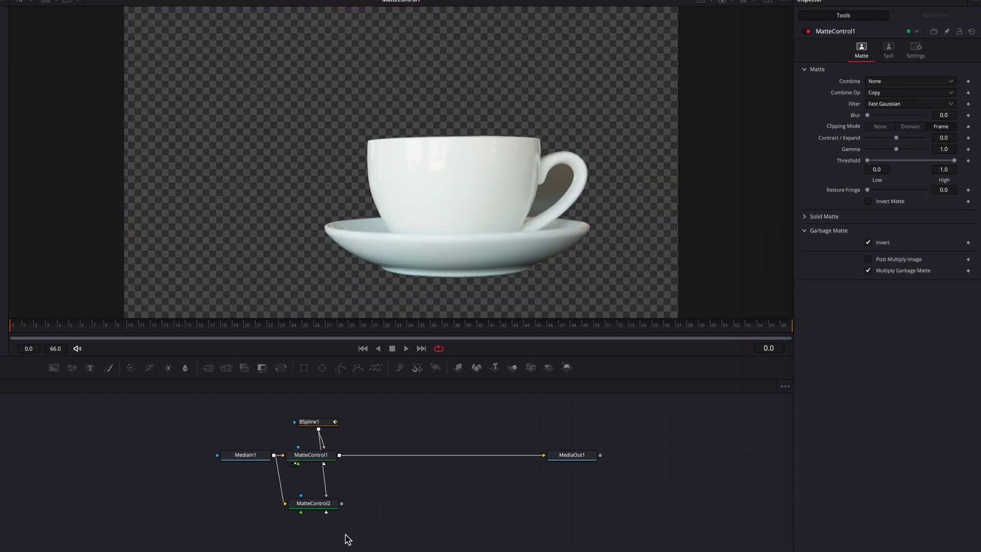
# Compare the outputs of MatteControl2 and MatteControl1 in the viewer.
pyautogui.click(334, 505)
pyautogui.click(335, 506)
pyautogui.press('2')
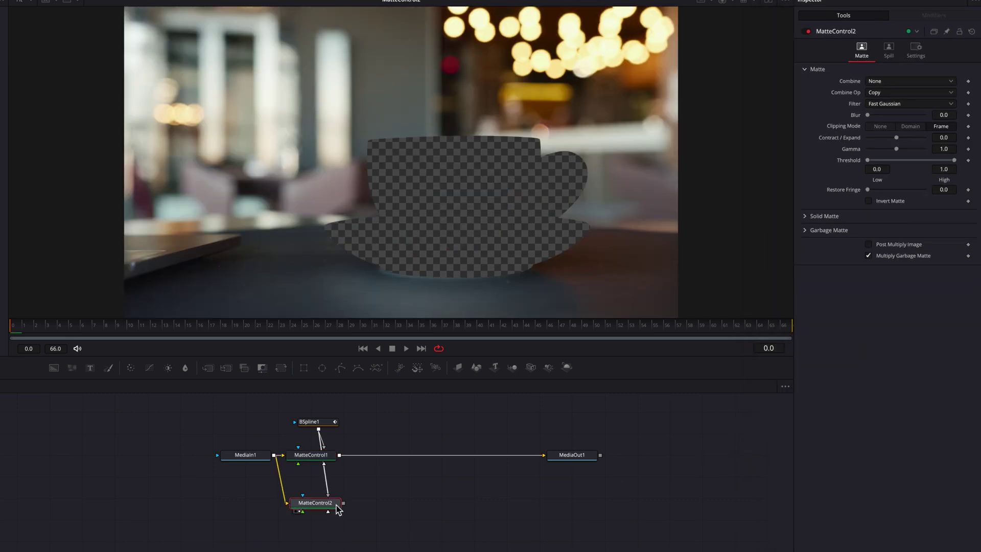
pyautogui.click(332, 458)
pyautogui.press('1')
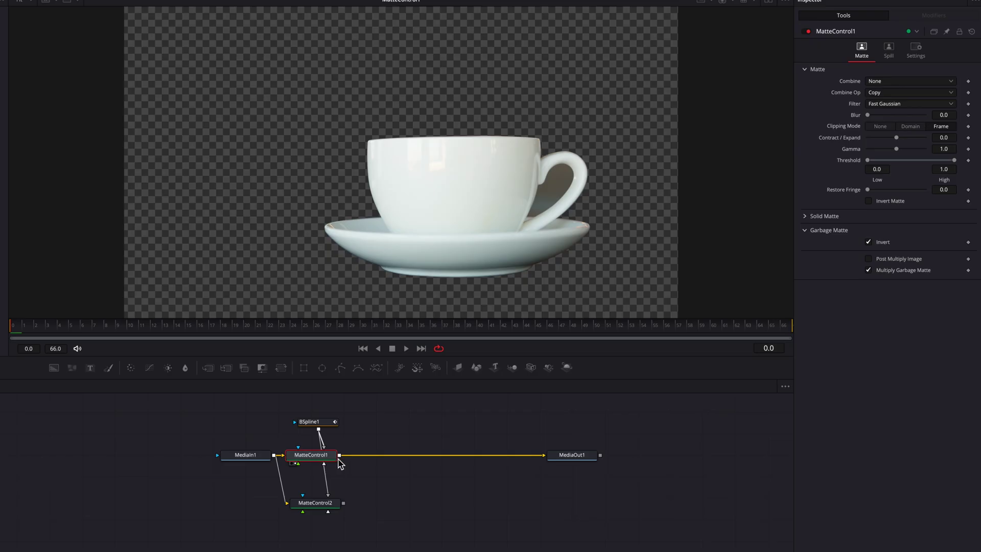
# Merge MatteControl1 as foreground over MatteControl2 as background ahead of MediaOut1, and select MediaOut1.
pyautogui.moveTo(343, 474); pyautogui.dragTo(544, 456)
pyautogui.click(565, 457)
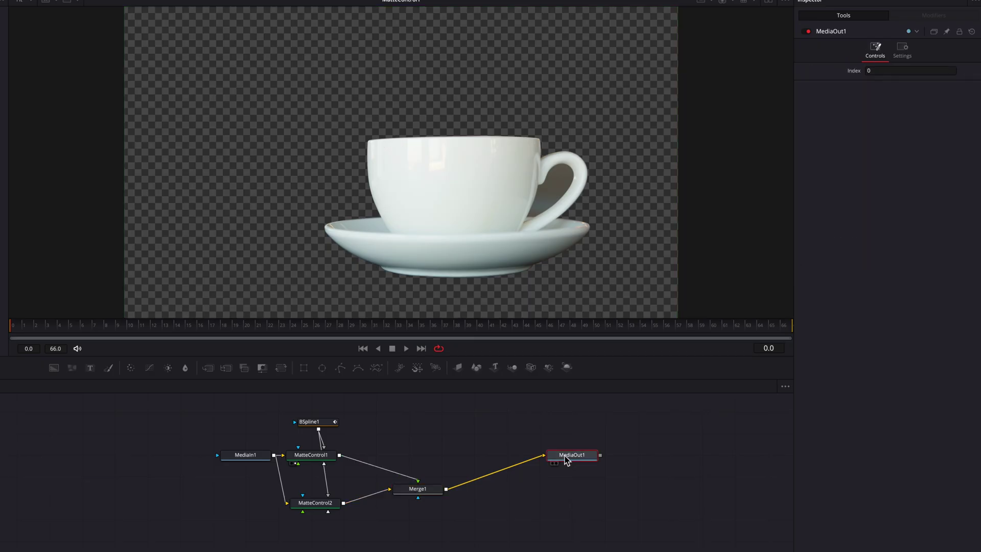
# Align Merge1 in line between MatteControl1 and MediaOut1 and nudge MatteControl2 into place below MatteControl1.
pyautogui.moveTo(439, 491); pyautogui.dragTo(458, 459)
pyautogui.click(457, 459)
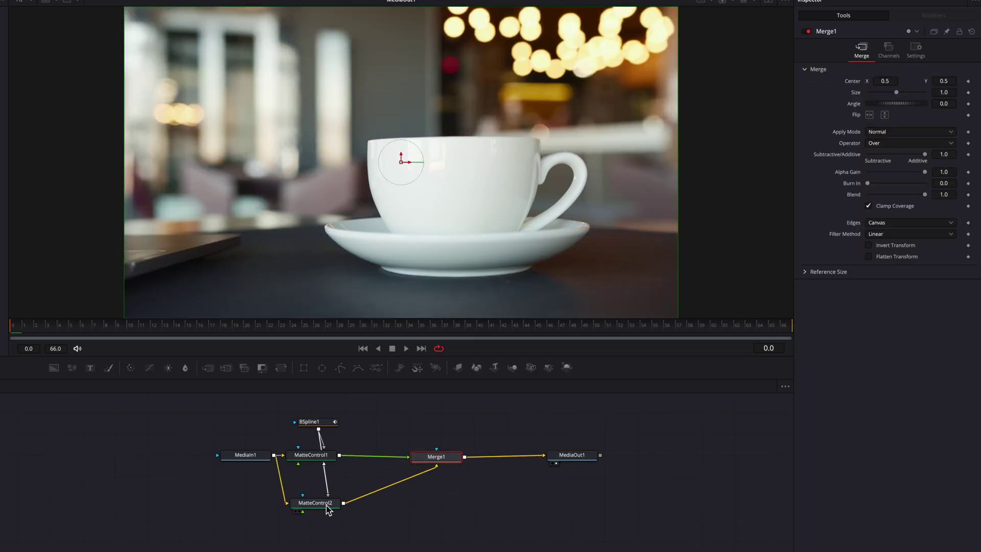
pyautogui.moveTo(327, 509); pyautogui.dragTo(329, 508)
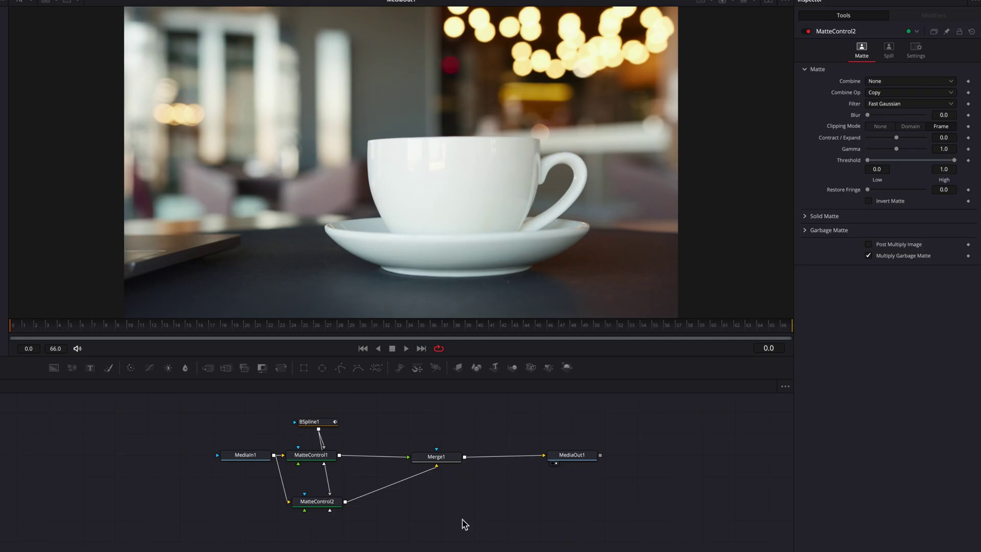
pyautogui.moveTo(444, 459); pyautogui.dragTo(445, 457)
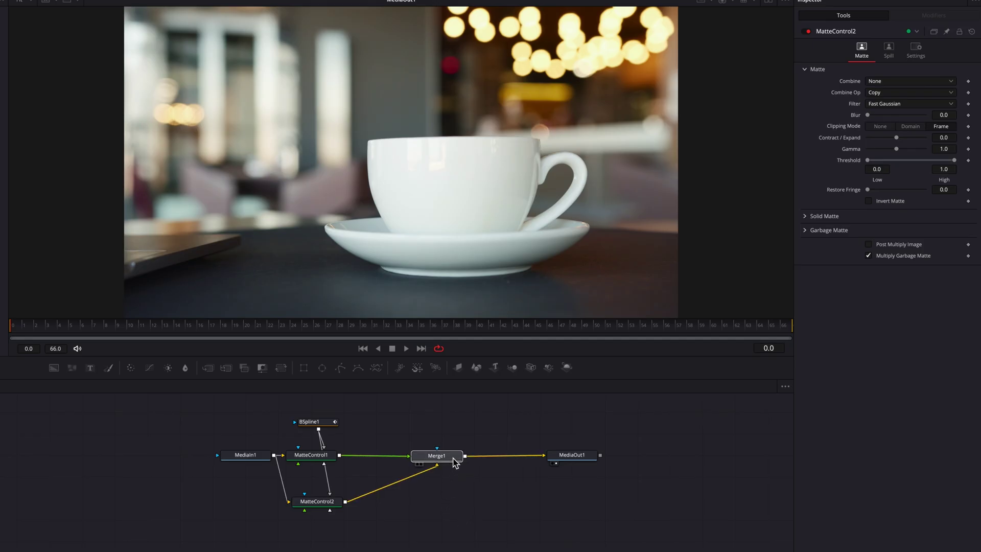
pyautogui.click(504, 518)
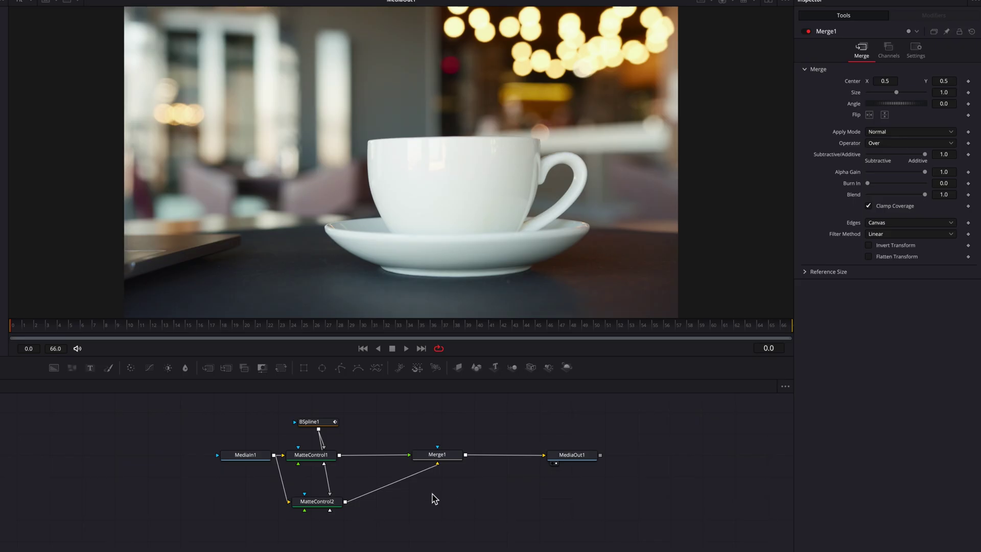
# Make room before Merge1 and insert one Transform node after MatteControl1 and another after MatteControl2.
pyautogui.moveTo(436, 454); pyautogui.dragTo(452, 452)
pyautogui.moveTo(281, 368); pyautogui.dragTo(383, 457)
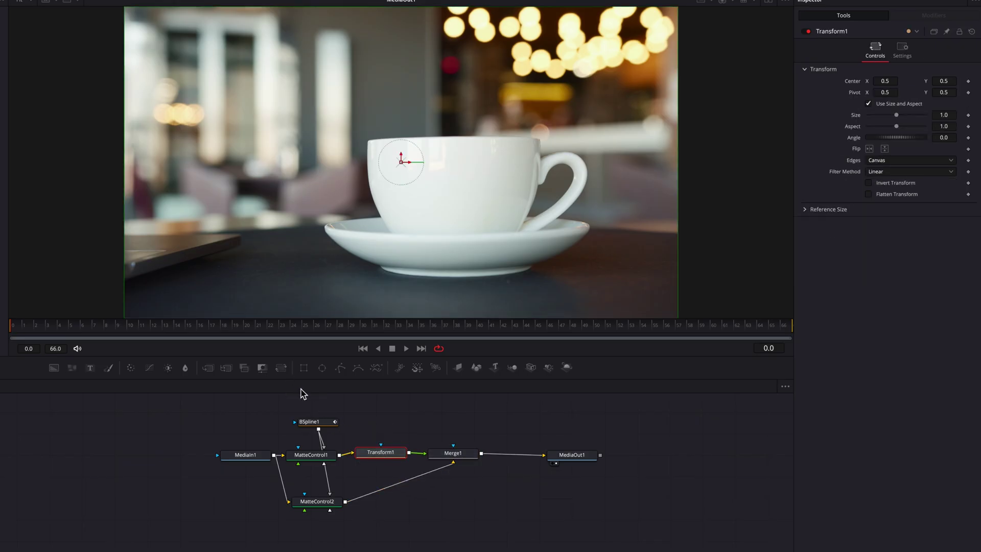
pyautogui.moveTo(281, 368); pyautogui.dragTo(409, 503)
# Animate the cup's Transform1 Size with keyframes of 1.0 at frame 0 and 1.038 at frame 40.
pyautogui.click(392, 454)
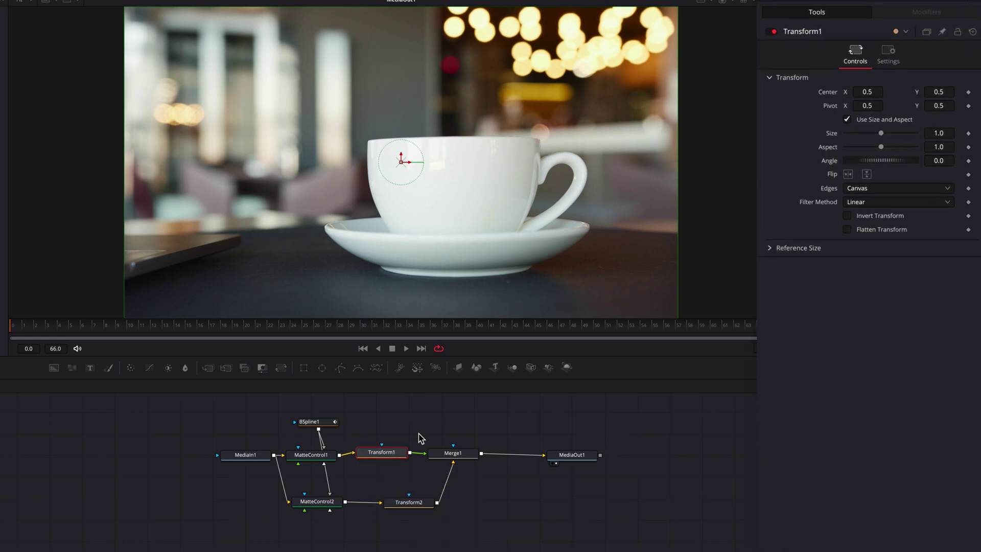
pyautogui.click(968, 134)
pyautogui.click(478, 327)
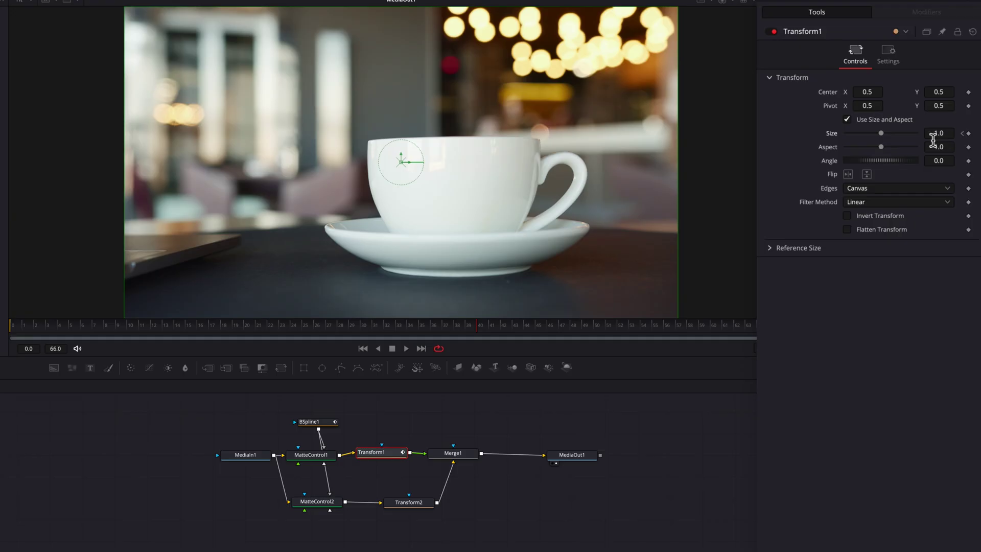
pyautogui.moveTo(933, 139); pyautogui.dragTo(942, 141)
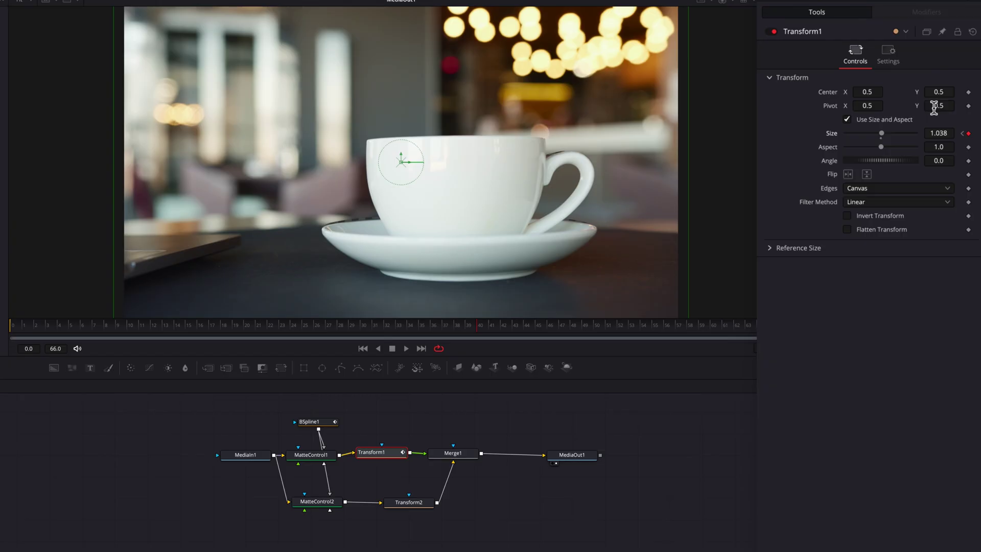
# Set Transform1's Pivot to X 0.555 and Y 0.317, and scrub back to frame 0 to check the cup's growth.
pyautogui.moveTo(934, 108); pyautogui.dragTo(901, 109)
pyautogui.scroll(6, 872, 107)
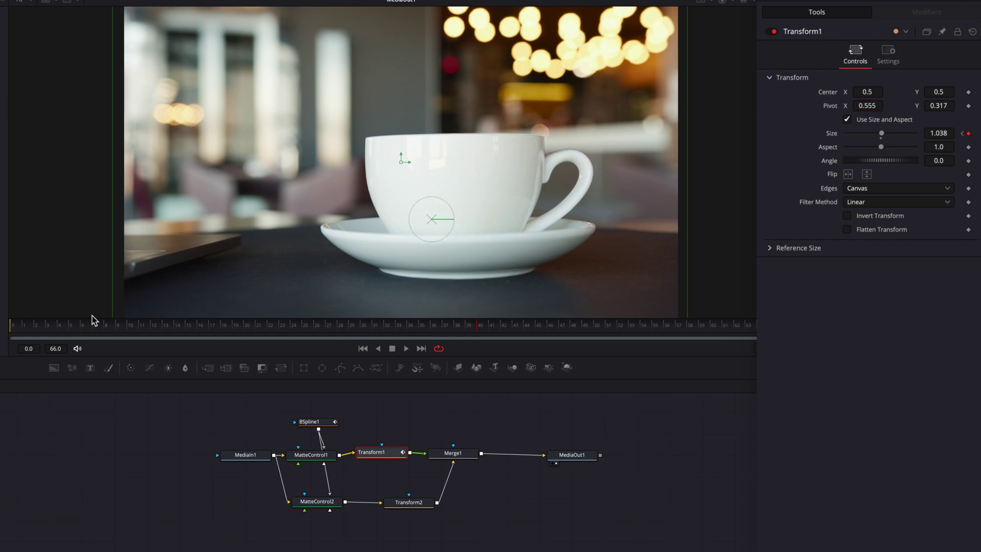
pyautogui.click(71, 326)
pyautogui.moveTo(71, 327); pyautogui.dragTo(22, 332)
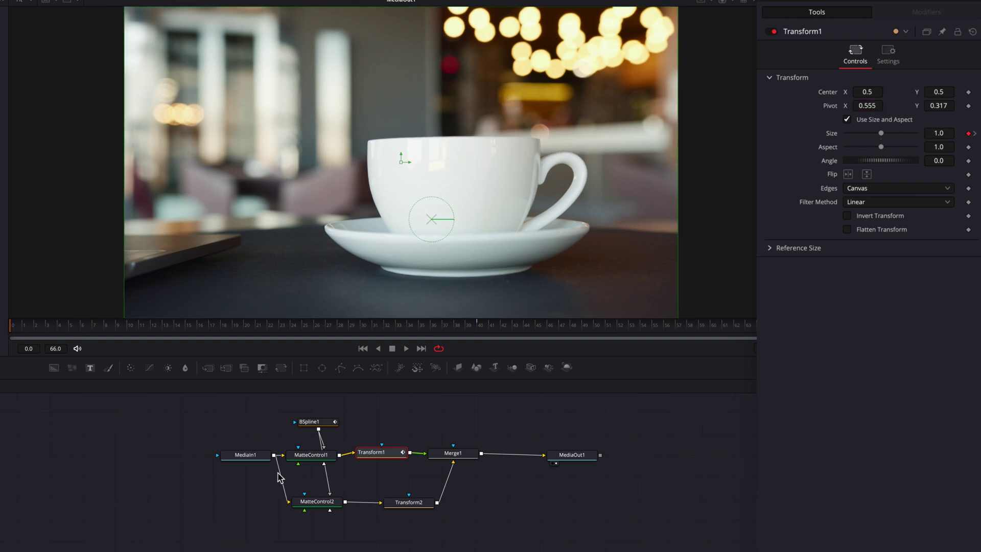
# Keyframe the background's Transform2 Size at 1.0 on frame 0 and 0.97 on frame 40, with Pivot X 0.522 and Y 0.347.
pyautogui.click(417, 505)
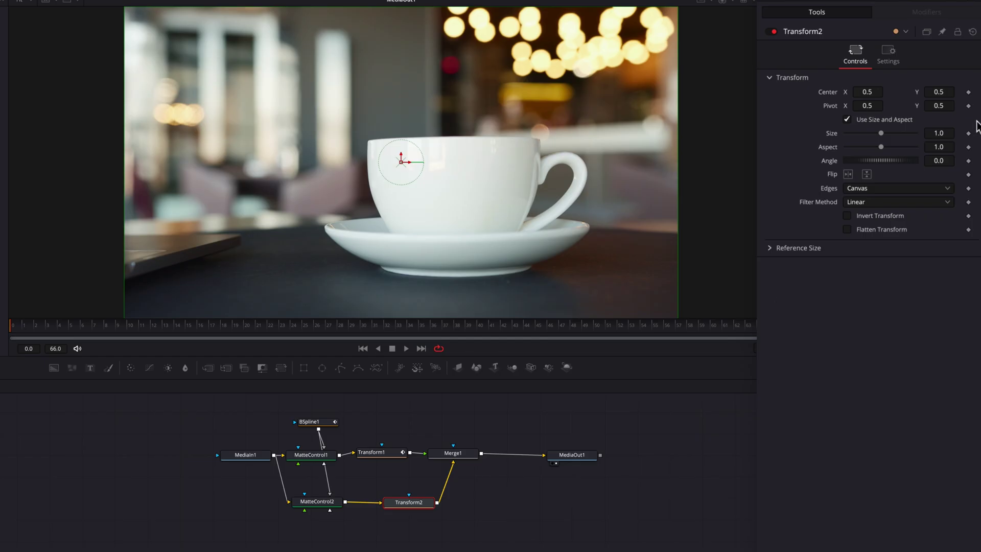
pyautogui.click(968, 133)
pyautogui.moveTo(437, 332); pyautogui.dragTo(478, 333)
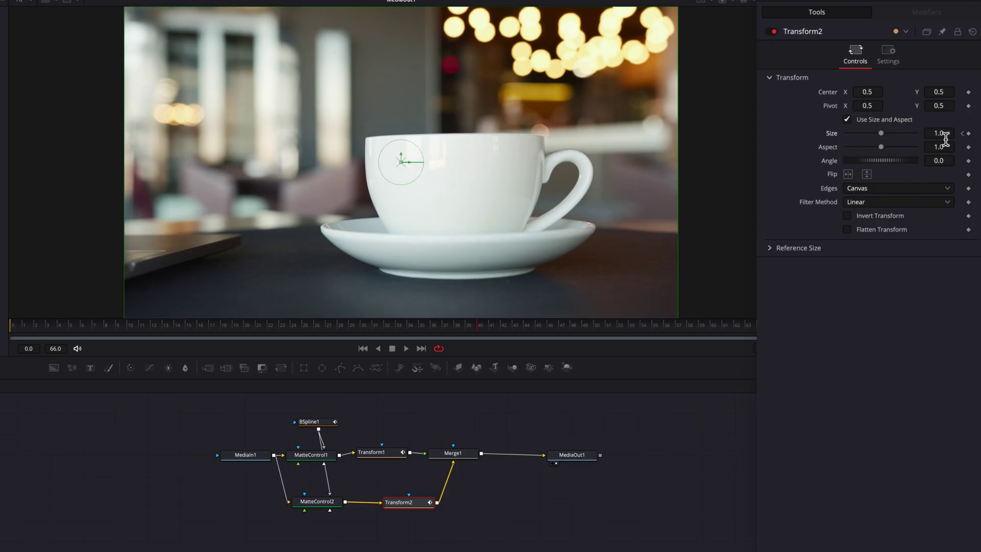
pyautogui.moveTo(945, 136); pyautogui.dragTo(931, 139)
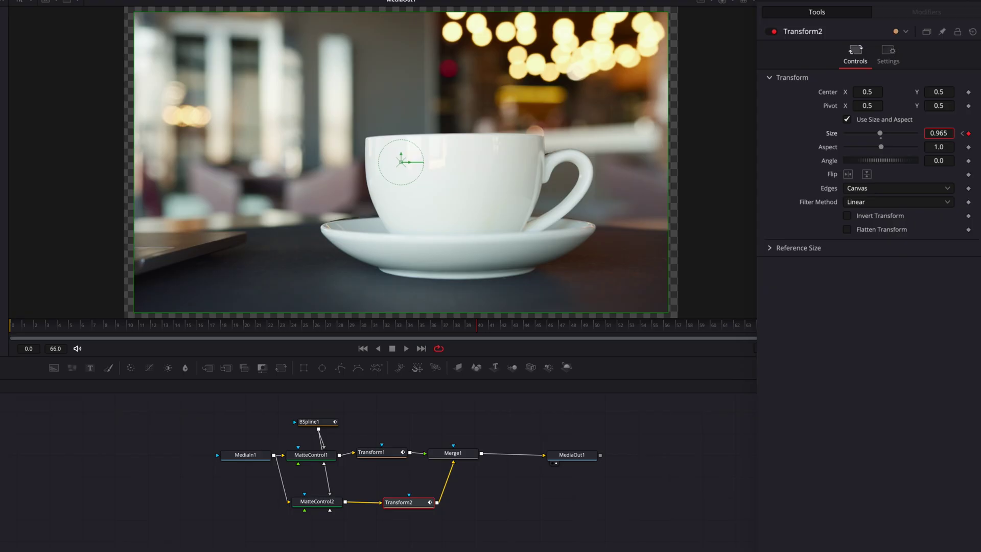
pyautogui.moveTo(939, 134); pyautogui.dragTo(862, 111)
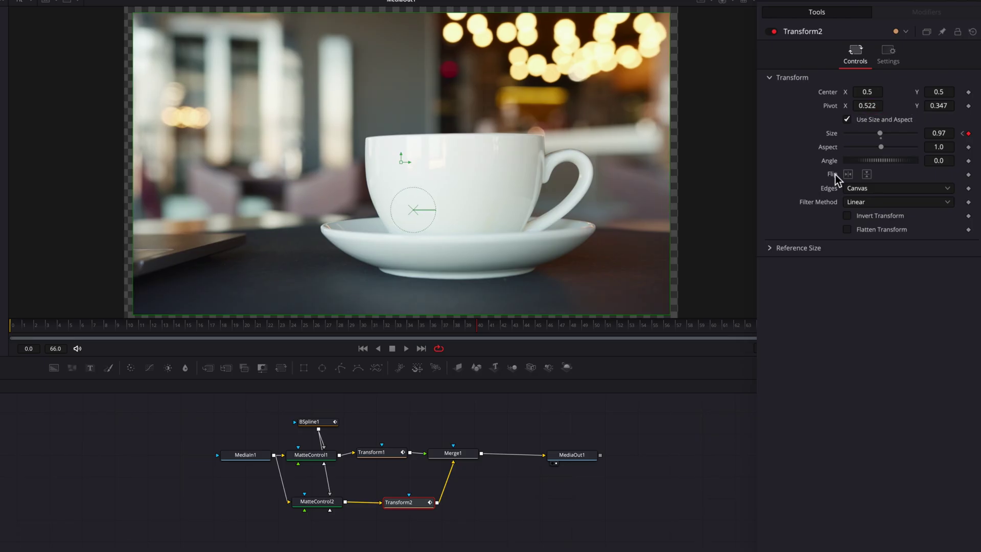
pyautogui.click(667, 454)
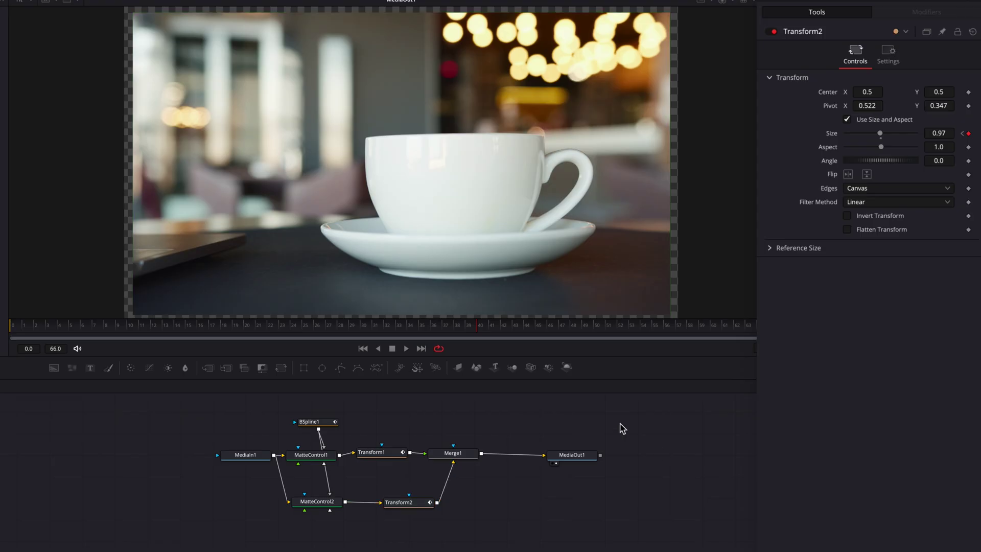
# Scrub to frame 31 and set Transform2's Edges to Duplicate to fill the empty border around the background.
pyautogui.moveTo(223, 329); pyautogui.dragTo(374, 335)
pyautogui.click(420, 504)
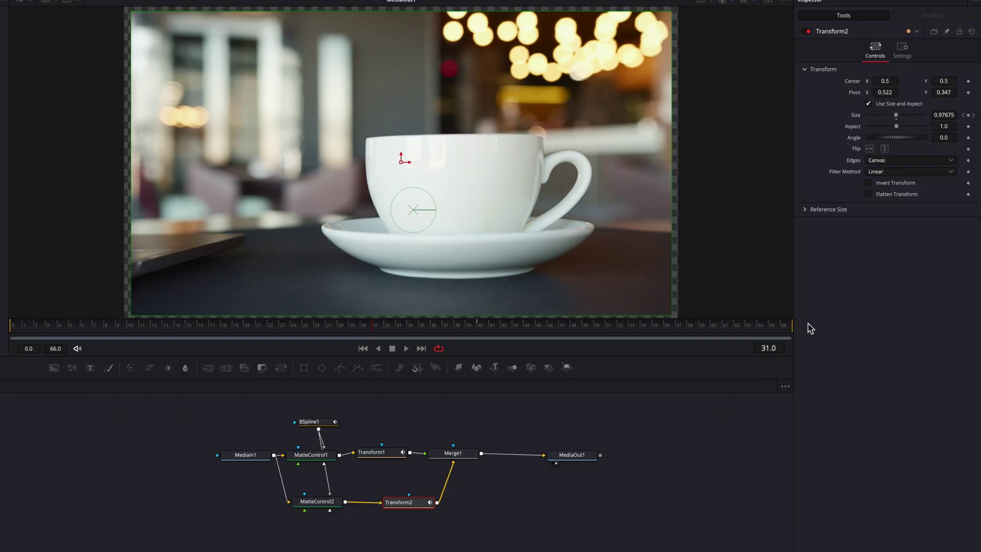
pyautogui.click(917, 162)
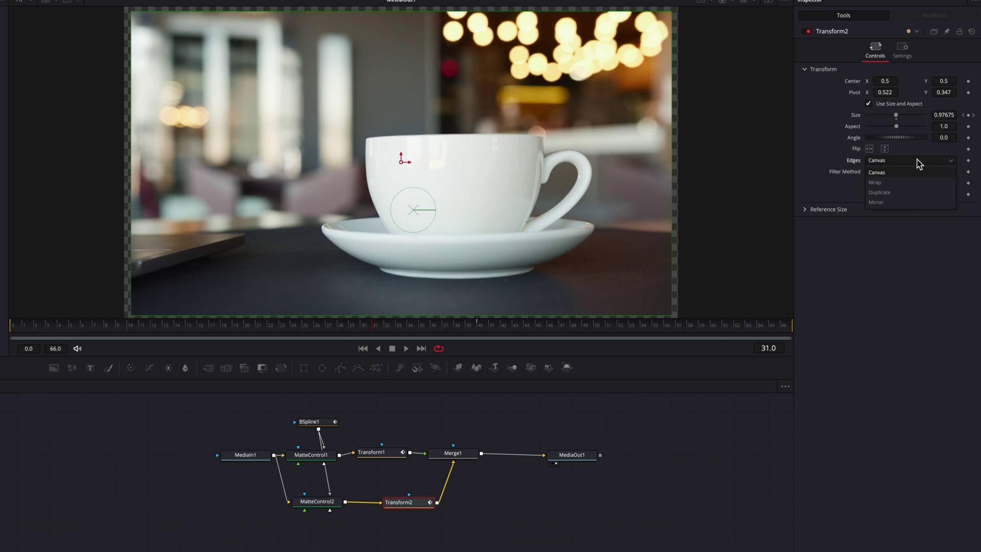
pyautogui.click(913, 193)
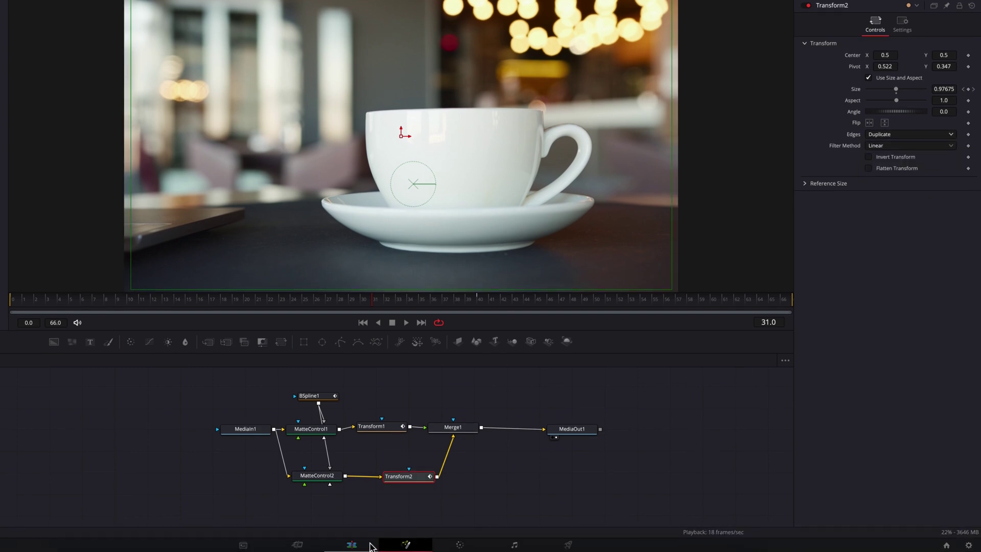
# Play the Fusion clip from its start twice on the Edit page to check the zoom effect, and return to the first frame.
pyautogui.click(370, 545)
pyautogui.press('Home')
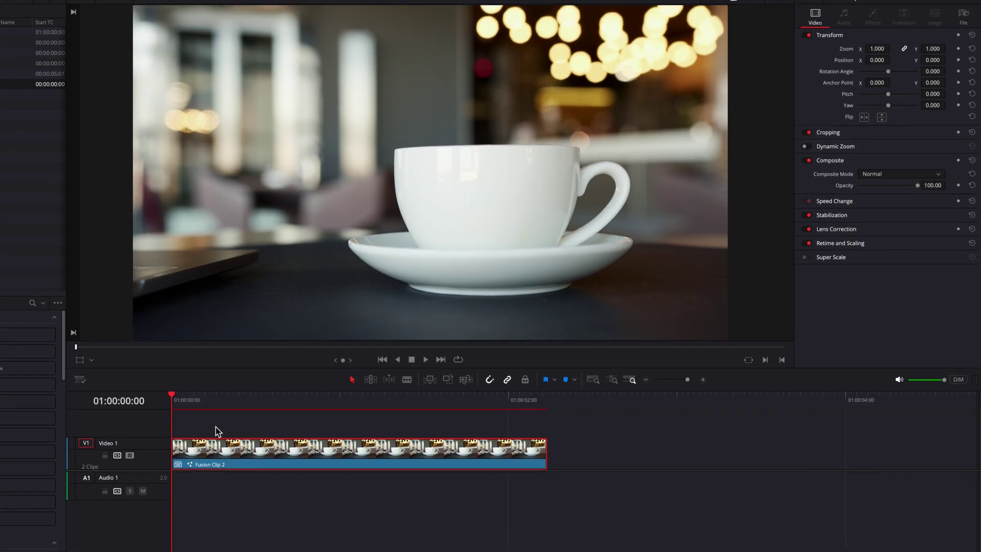
pyautogui.press('space')
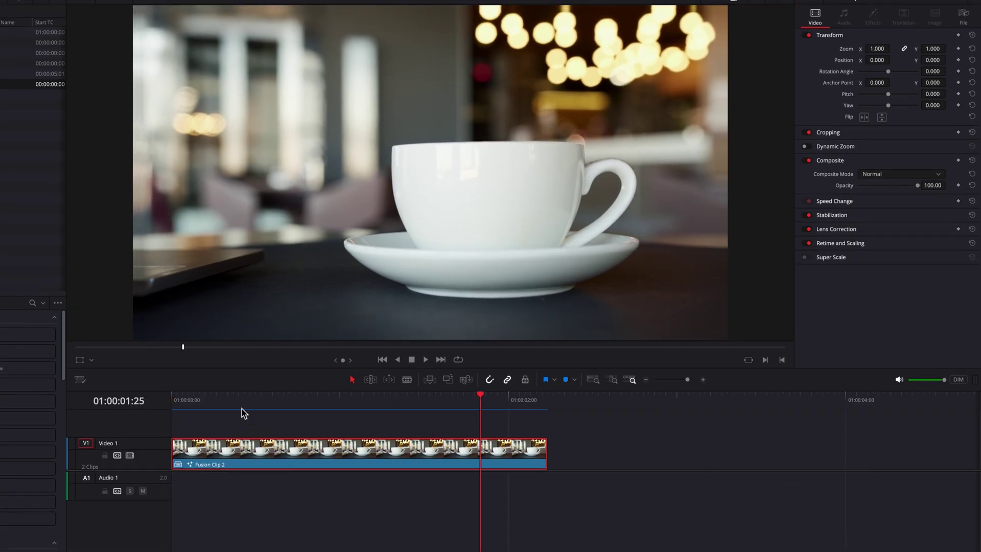
pyautogui.moveTo(247, 403); pyautogui.dragTo(172, 403)
pyautogui.press('space')
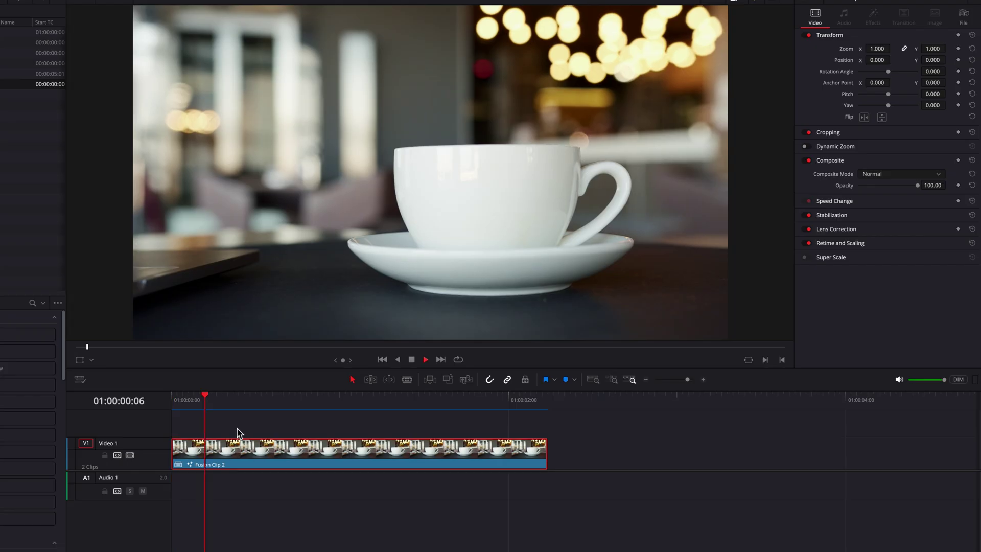
pyautogui.press('space')
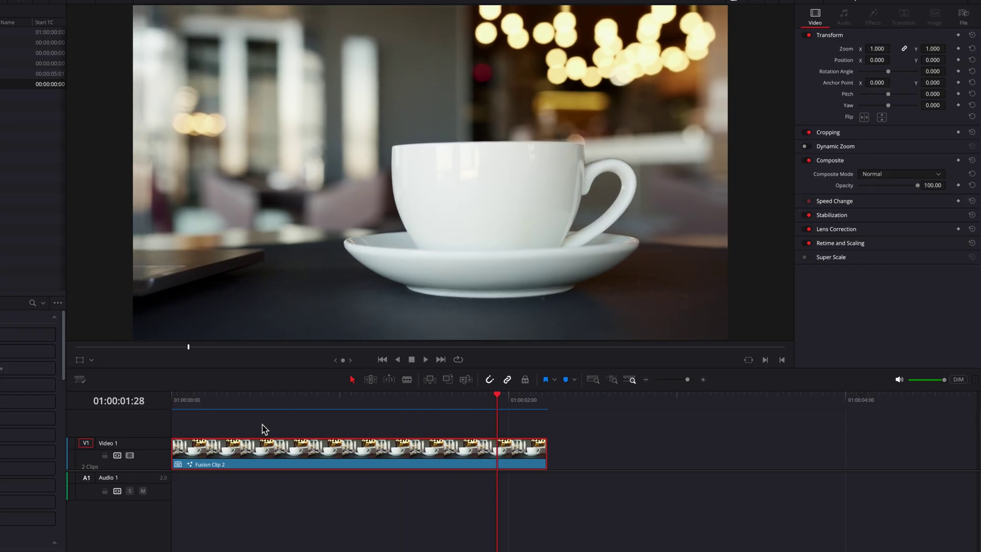
pyautogui.click(177, 399)
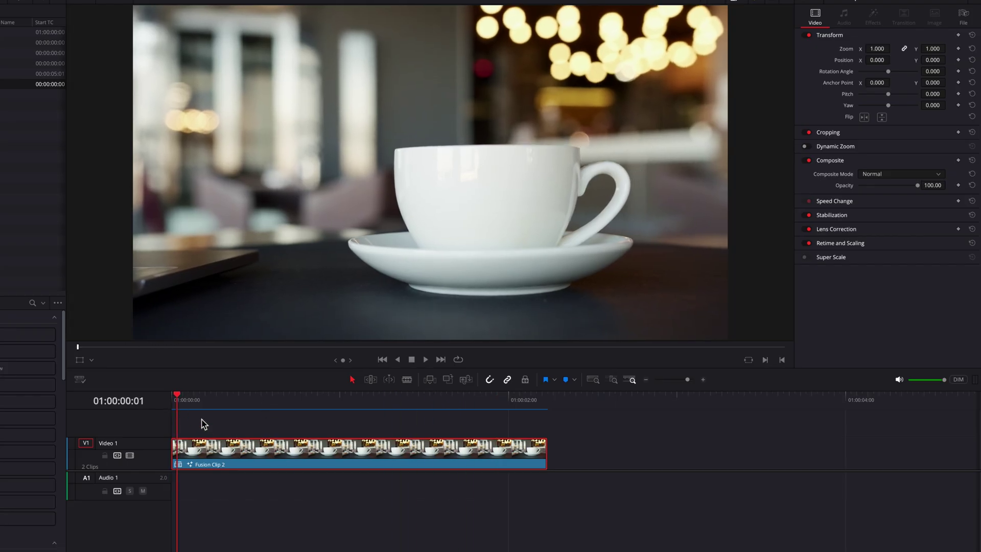
pyautogui.click(171, 400)
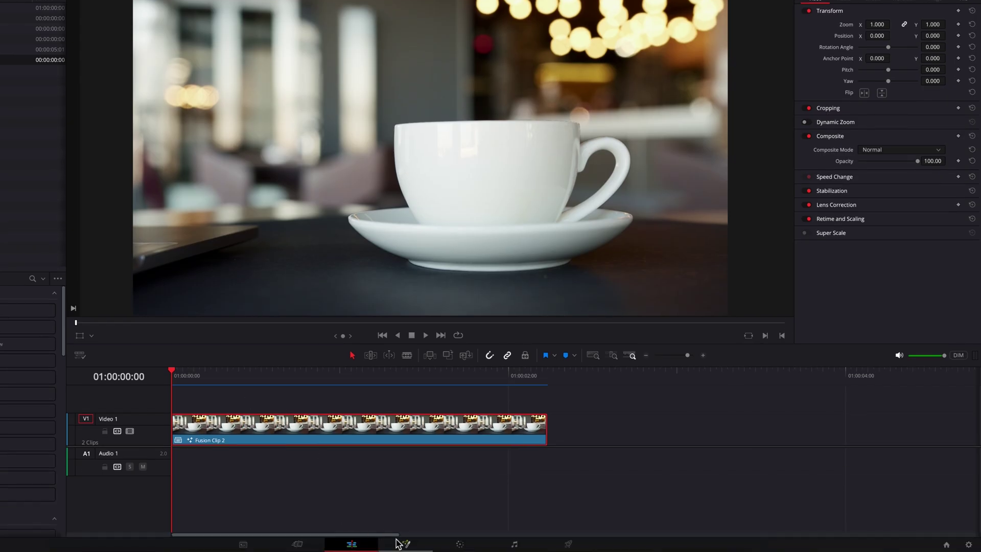
# Return to the Fusion page and set Transform2's Edges to Canvas while viewing frame 40.
pyautogui.click(404, 543)
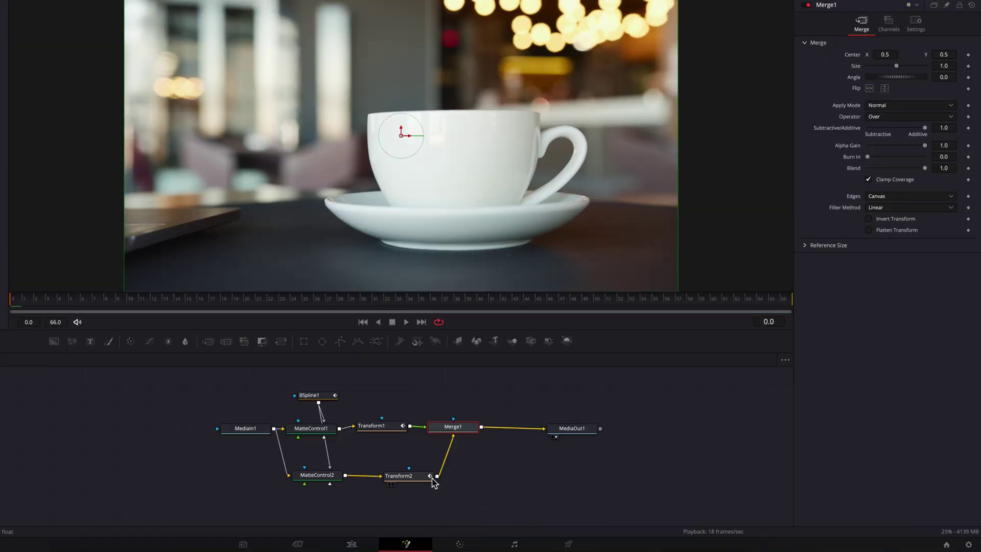
pyautogui.click(424, 481)
pyautogui.click(480, 306)
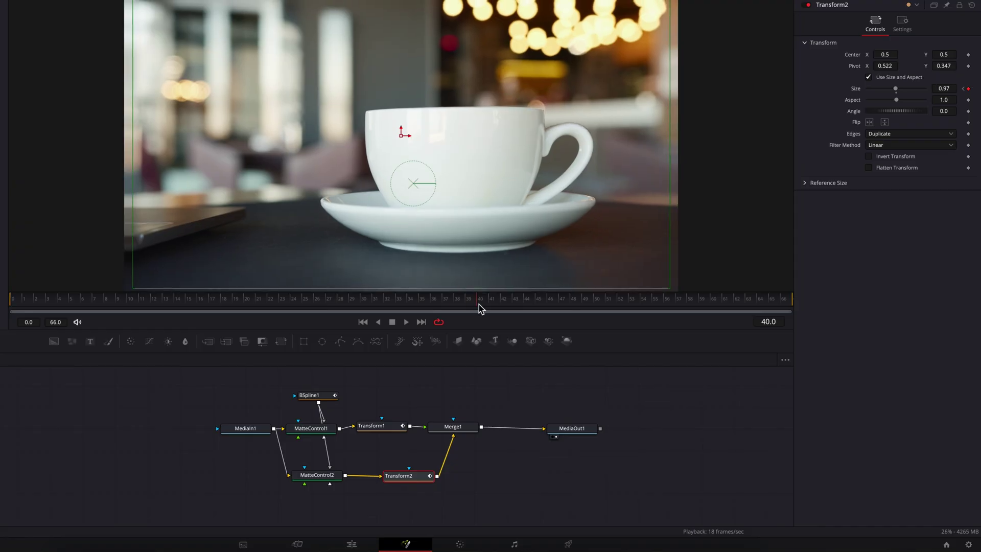
pyautogui.click(681, 415)
pyautogui.click(929, 134)
pyautogui.click(929, 148)
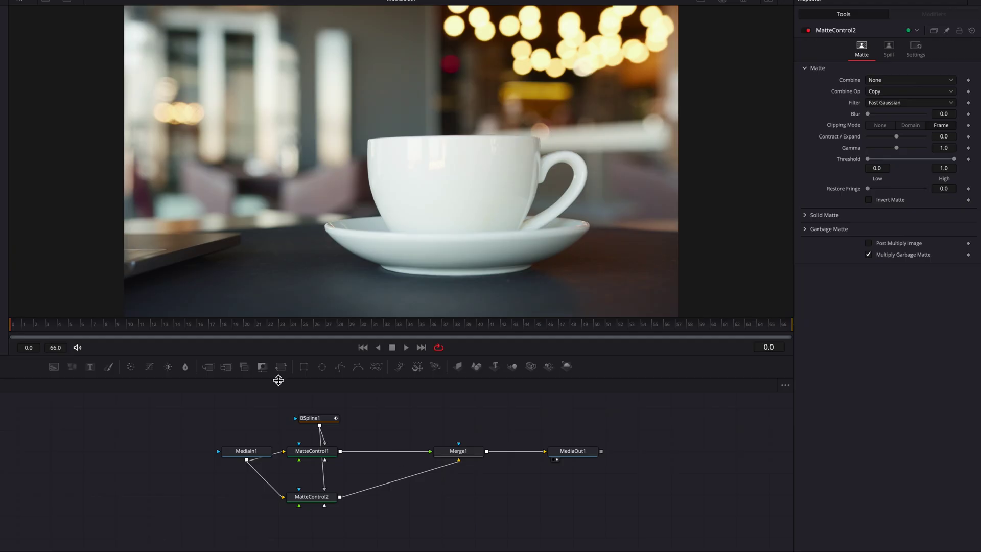
# Insert a Transform node between MatteControl1 and Merge1 and another between MatteControl2 and Merge1.
pyautogui.moveTo(388, 434); pyautogui.dragTo(389, 455)
pyautogui.moveTo(285, 371); pyautogui.dragTo(456, 506)
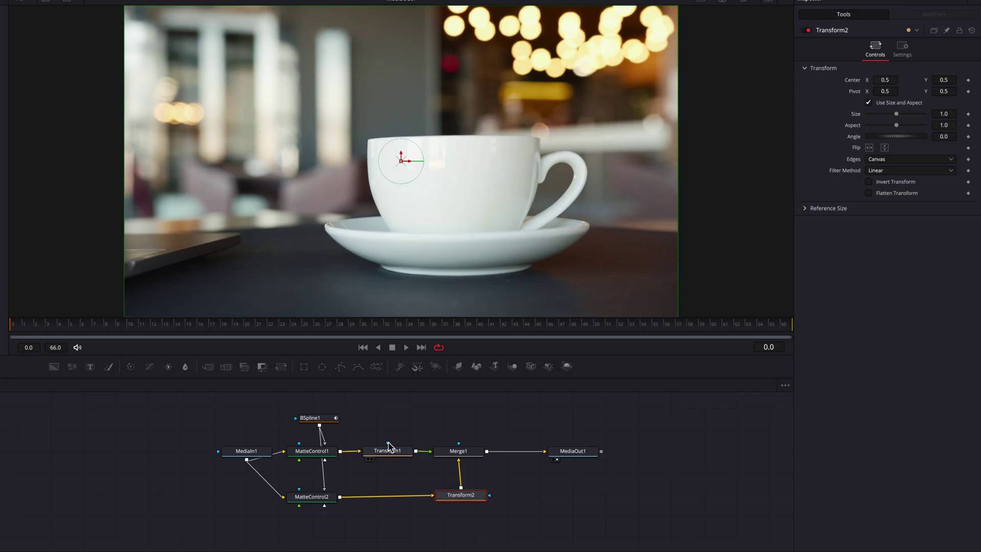
# Keyframe Transform1's Size at 1.0 on frame 0 and 1.033 on frame 40, set its Pivot to 0.555, 0.323, and return to frame 0.
pyautogui.click(388, 451)
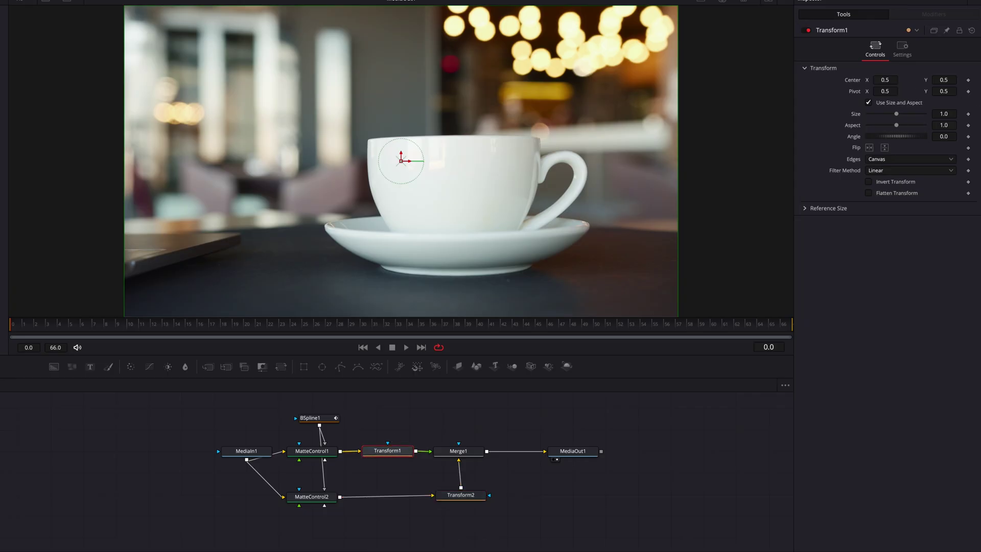
pyautogui.click(968, 114)
pyautogui.moveTo(453, 330); pyautogui.dragTo(478, 331)
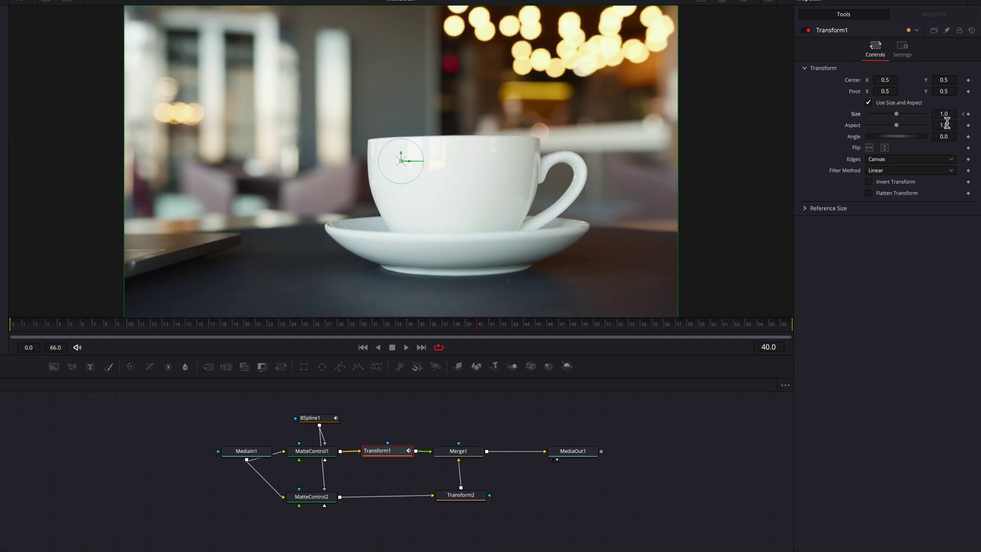
pyautogui.moveTo(944, 115); pyautogui.dragTo(890, 92)
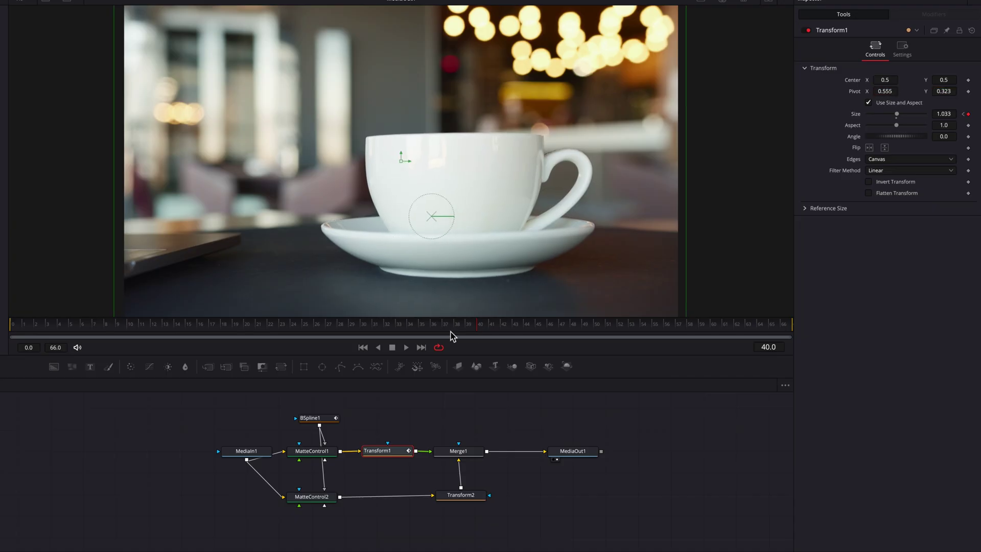
pyautogui.moveTo(115, 323); pyautogui.dragTo(4, 325)
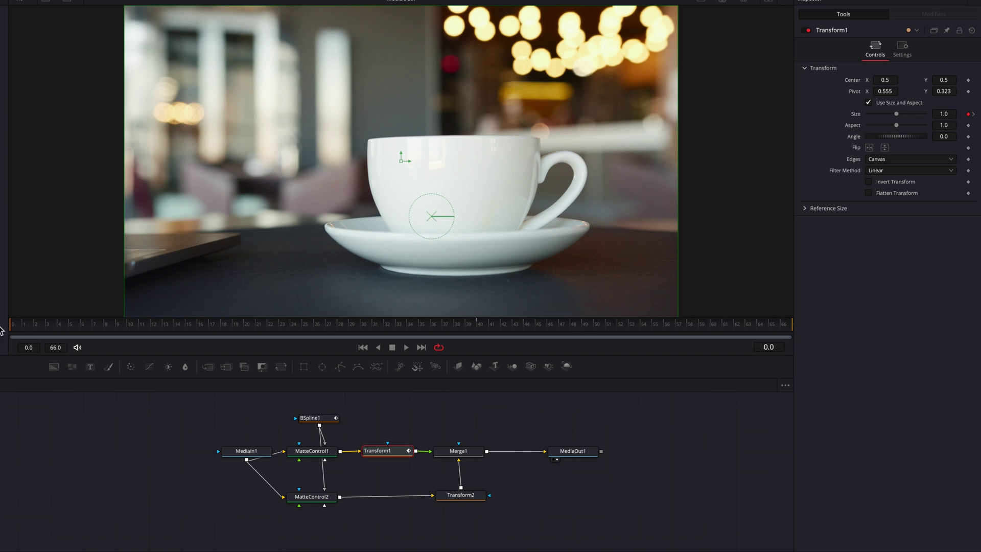
# Keyframe Transform2's Size at frame 0 with a value of 1.031.
pyautogui.click(475, 499)
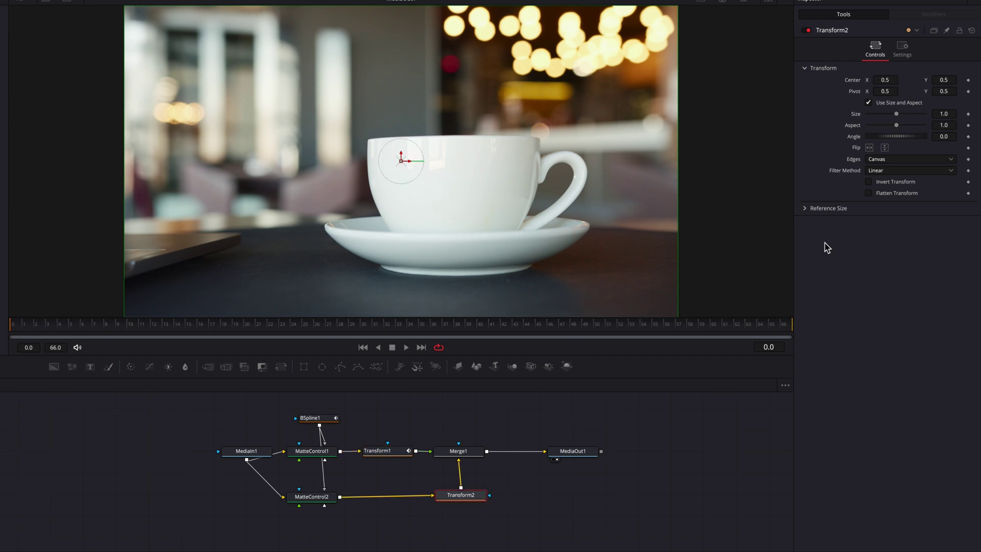
pyautogui.click(969, 114)
pyautogui.moveTo(939, 114); pyautogui.dragTo(953, 114)
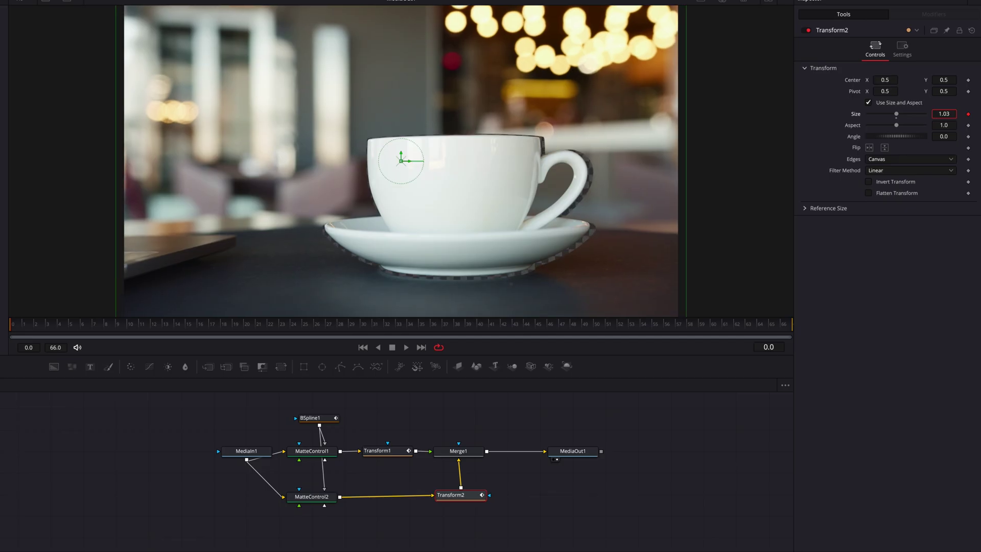
pyautogui.moveTo(953, 113); pyautogui.dragTo(954, 113)
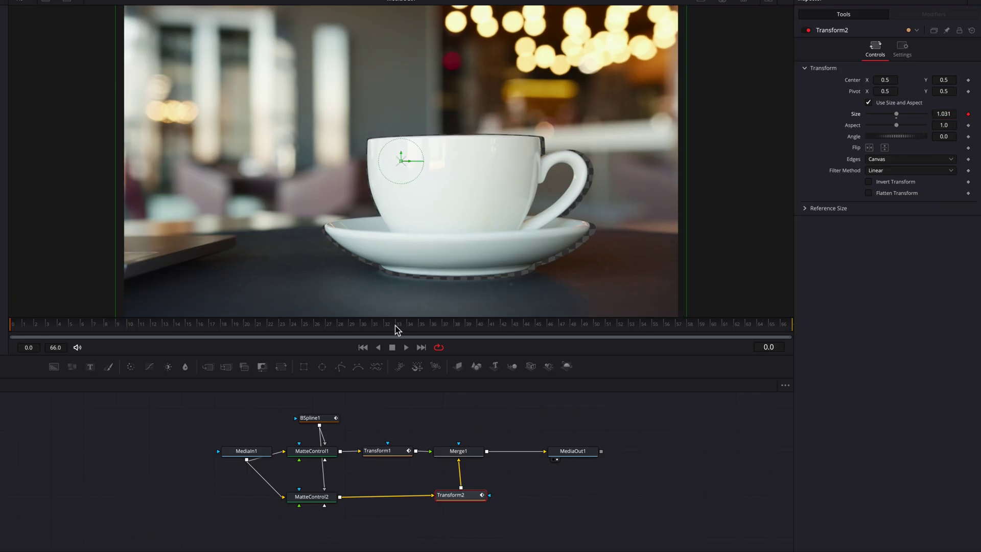
# Keyframe Transform2's Size at 1.0 on frame 40, return to frame 0, and set its Pivot X to 0.589.
pyautogui.moveTo(395, 326); pyautogui.dragTo(479, 331)
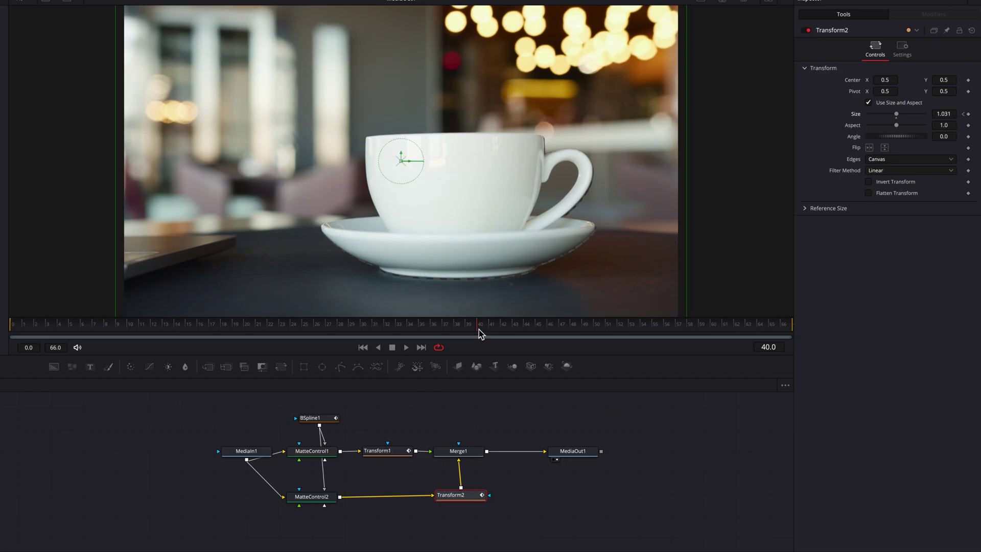
pyautogui.doubleClick(953, 116)
pyautogui.write('1')
pyautogui.press('Return')
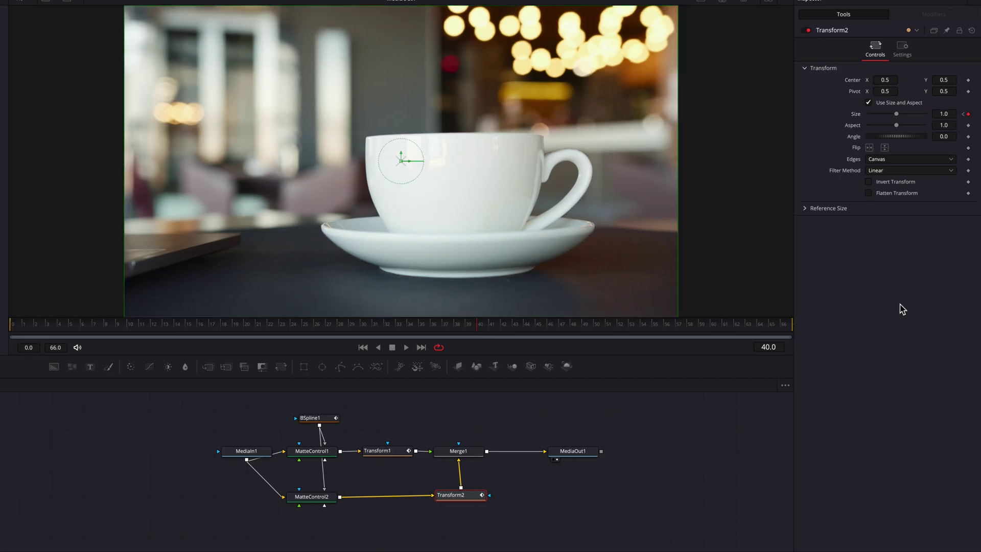
pyautogui.moveTo(280, 328); pyautogui.dragTo(13, 338)
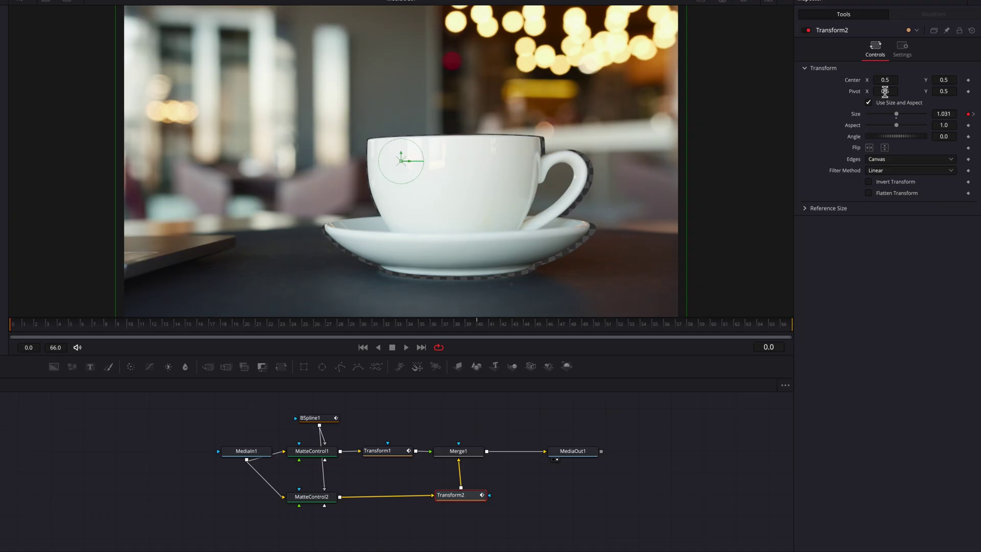
pyautogui.moveTo(886, 92); pyautogui.dragTo(913, 91)
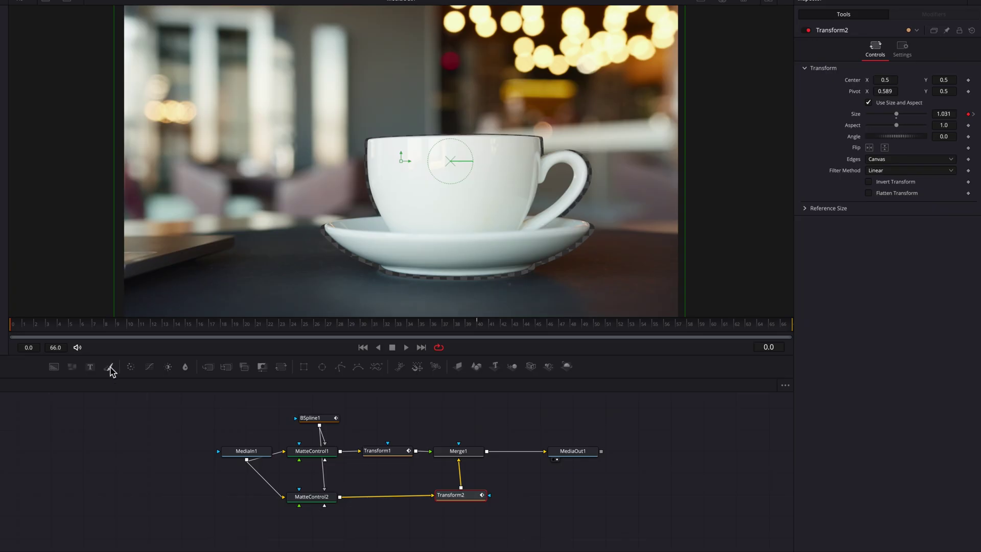
# Insert a Paint node between MatteControl2 and Transform2.
pyautogui.moveTo(108, 366); pyautogui.dragTo(390, 500)
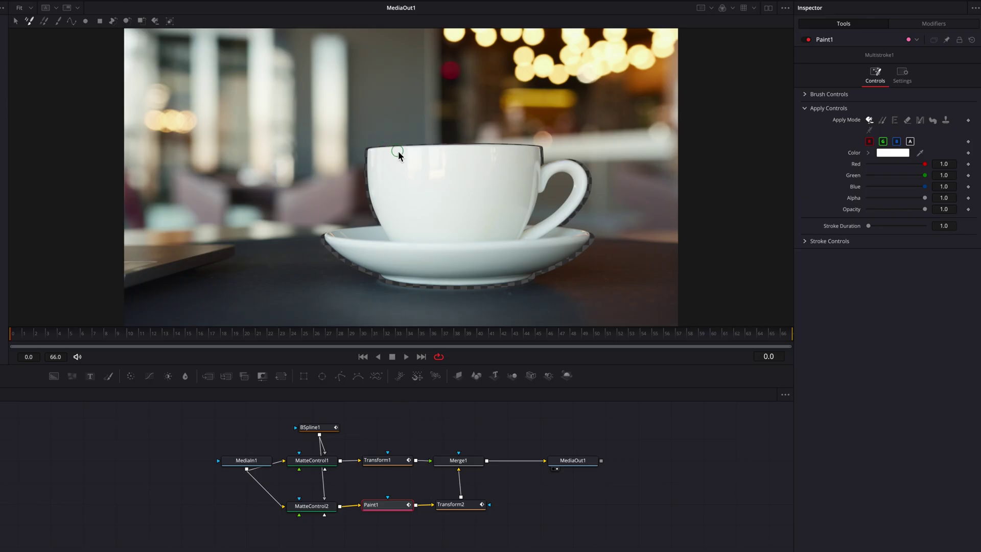
pyautogui.scroll(4, 399, 155)
pyautogui.scroll(-1, 401, 160)
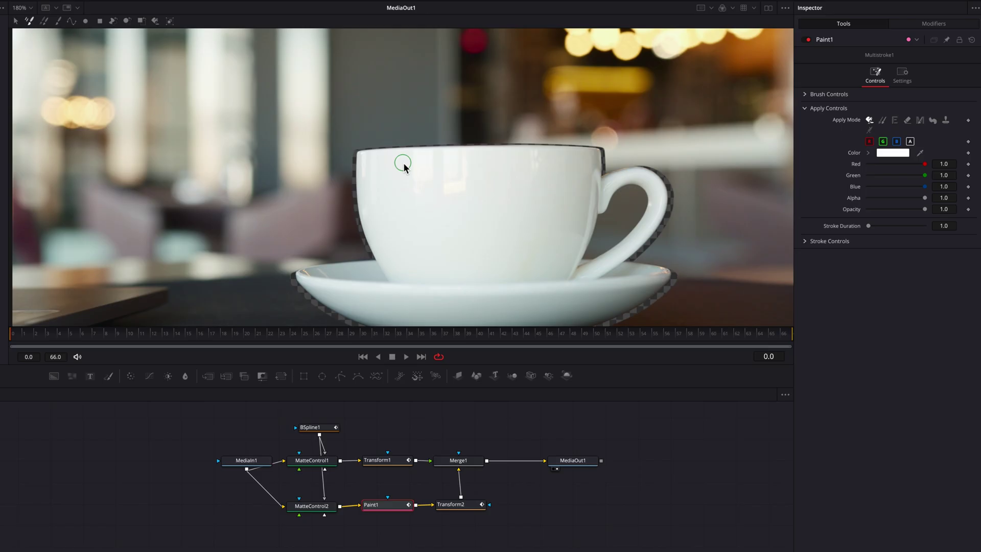
pyautogui.moveTo(411, 180); pyautogui.dragTo(404, 145)
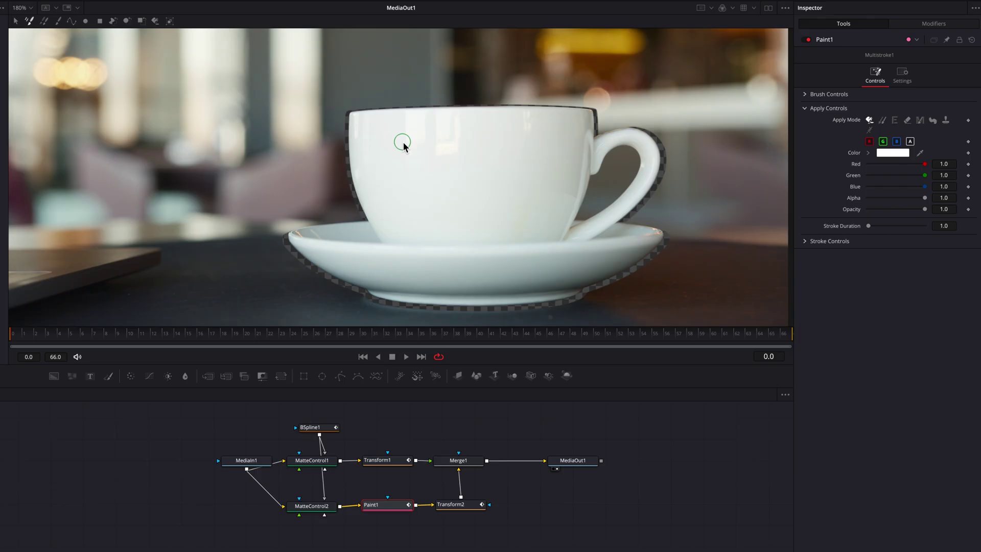
pyautogui.moveTo(401, 146); pyautogui.dragTo(404, 160)
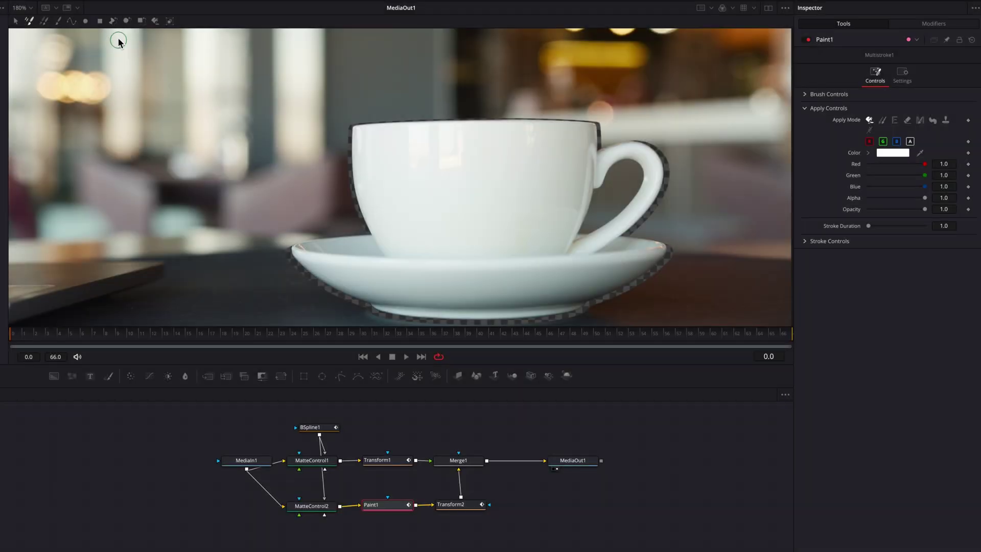
# With Paint1's Copy PolyLine tool, draw a closed shape around the gap along the left part of the cup's rim.
pyautogui.click(113, 21)
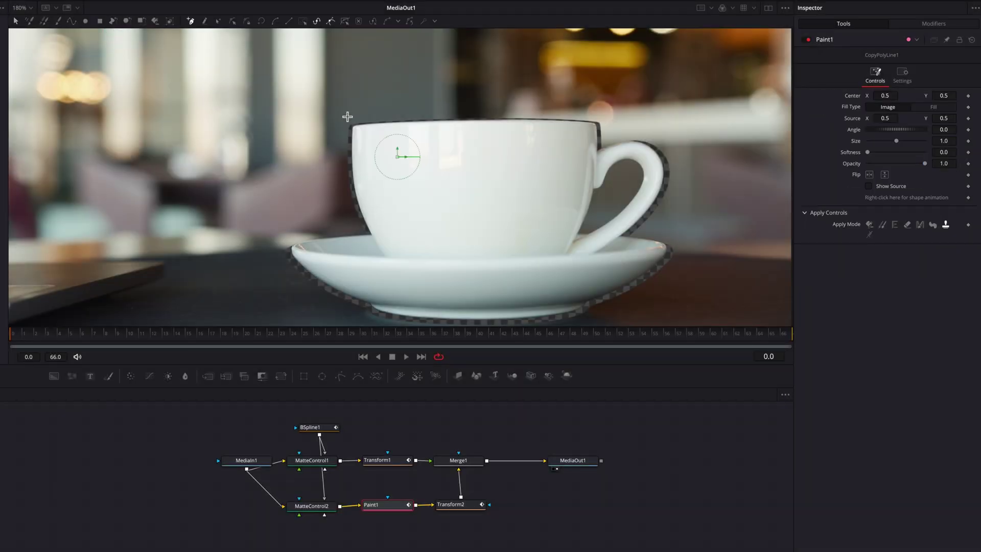
pyautogui.click(345, 120)
pyautogui.click(390, 114)
pyautogui.click(449, 113)
pyautogui.click(483, 112)
pyautogui.click(500, 113)
pyautogui.click(502, 125)
pyautogui.click(478, 139)
pyautogui.click(339, 135)
pyautogui.click(345, 120)
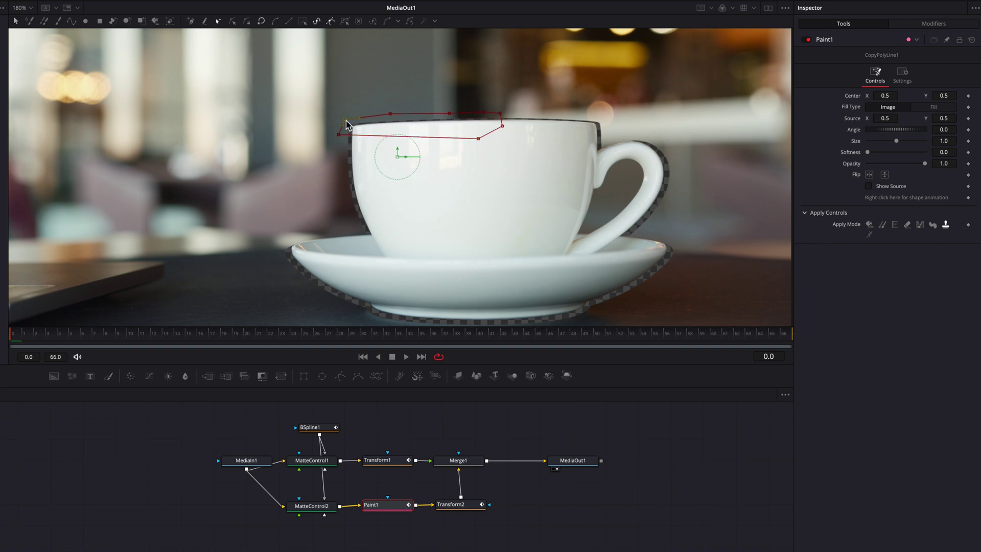
pyautogui.moveTo(499, 114); pyautogui.dragTo(502, 114)
pyautogui.click(503, 126)
# Set the rim patch's Source Y to 0.52 and its Softness to 0.0044.
pyautogui.moveTo(943, 118); pyautogui.dragTo(949, 118)
pyautogui.click(685, 439)
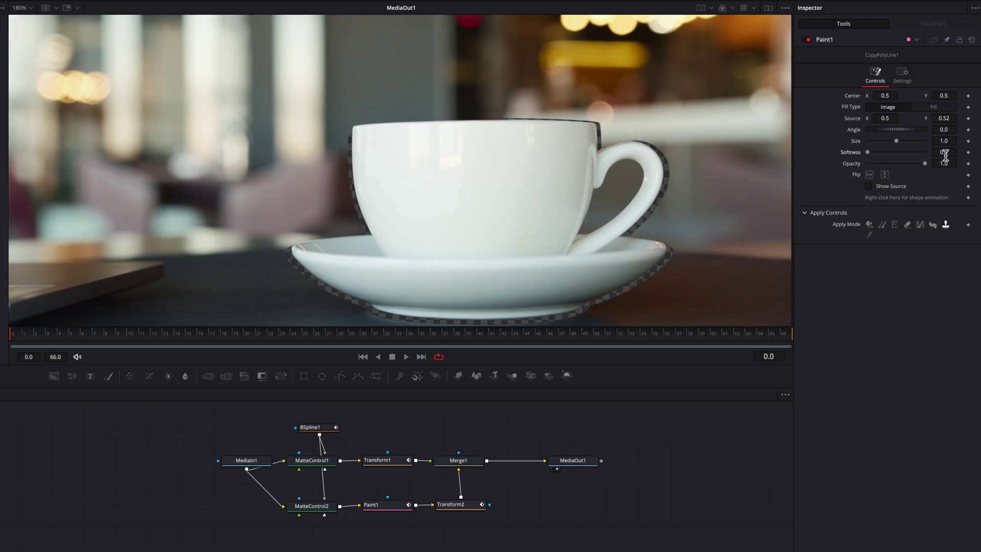
pyautogui.moveTo(945, 154); pyautogui.dragTo(947, 155)
pyautogui.press('Return')
# Hide the viewer's on-screen controls and draw a second closed Copy PolyLine down the cup's left side.
pyautogui.click(393, 506)
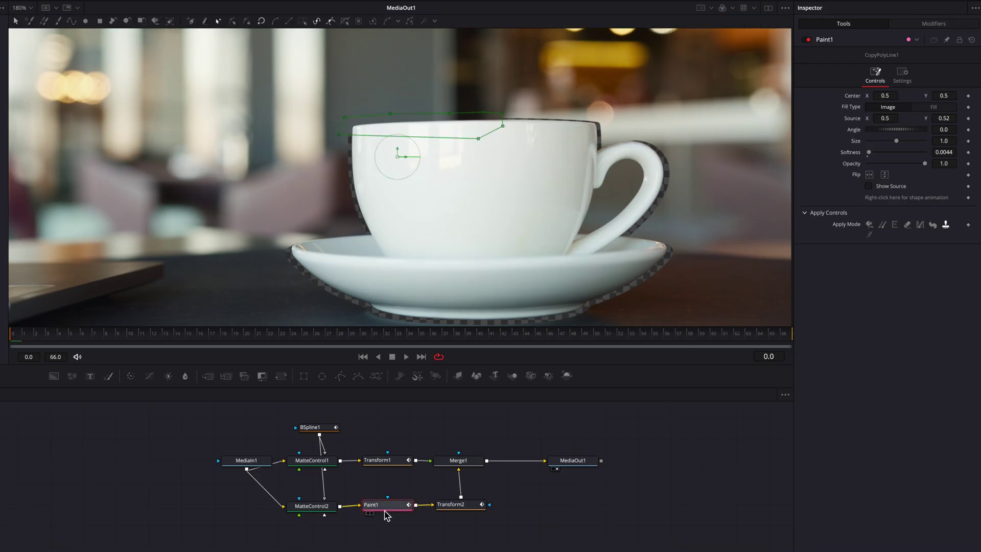
pyautogui.press('super+k')
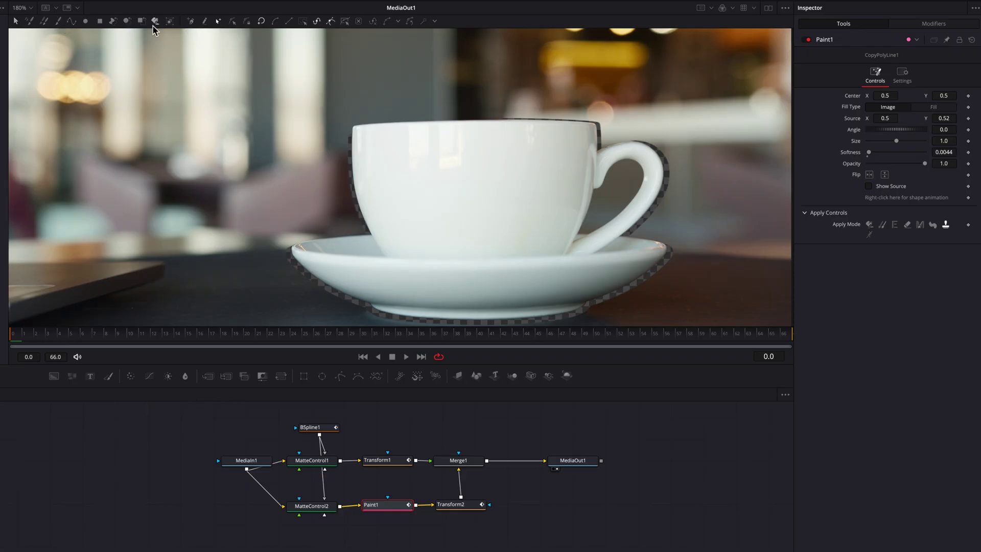
pyautogui.click(113, 22)
pyautogui.click(344, 123)
pyautogui.click(341, 141)
pyautogui.click(345, 183)
pyautogui.click(358, 230)
pyautogui.click(369, 245)
pyautogui.click(393, 235)
pyautogui.click(373, 116)
pyautogui.click(343, 121)
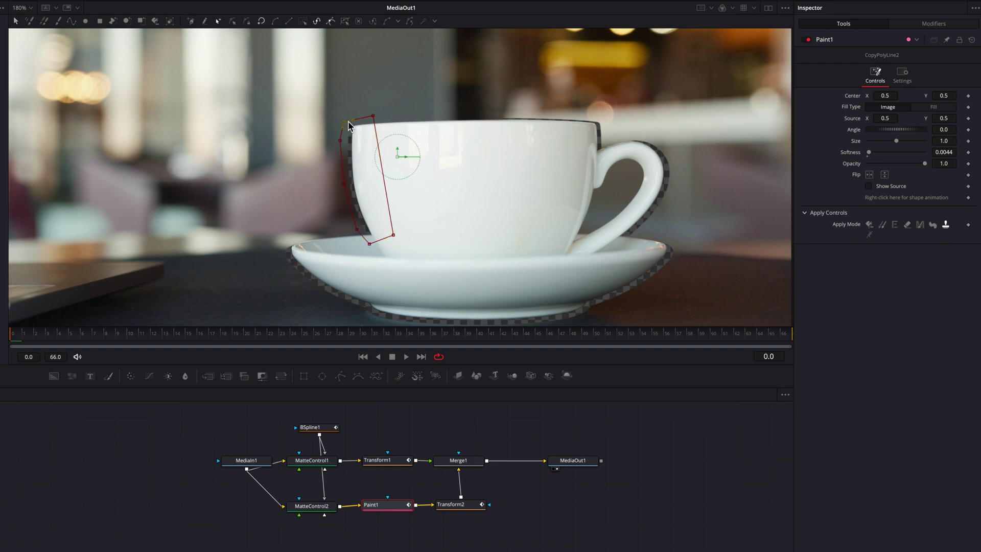
# Set the left-side cup patch's Source X to 0.494 and its Softness to 0.0092.
pyautogui.moveTo(890, 119); pyautogui.dragTo(892, 120)
pyautogui.click(676, 456)
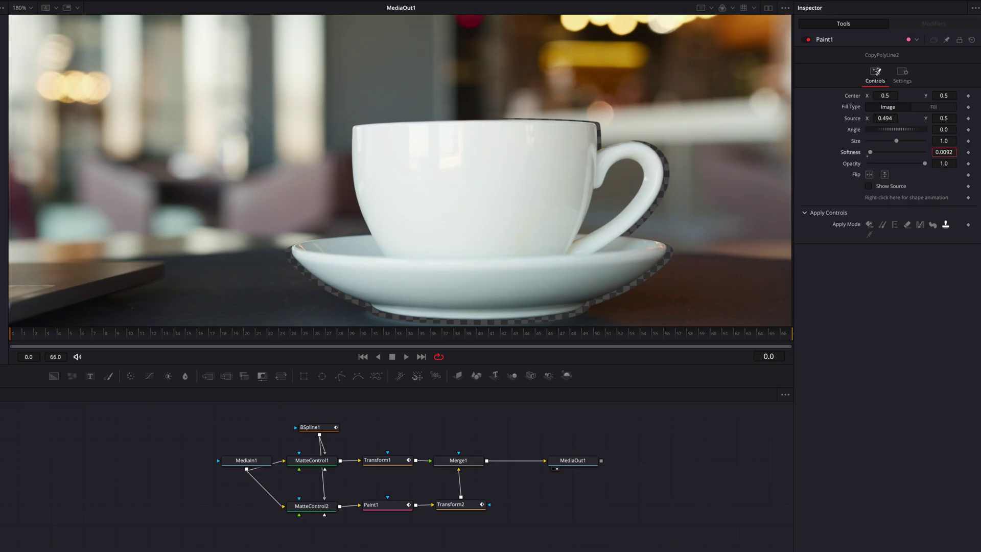
pyautogui.moveTo(944, 153); pyautogui.dragTo(948, 153)
pyautogui.moveTo(678, 462); pyautogui.dragTo(679, 450)
# Draw a closed Copy PolyLine in Paint1 around the gap along the saucer's lower-left edge.
pyautogui.moveTo(614, 256); pyautogui.dragTo(564, 232)
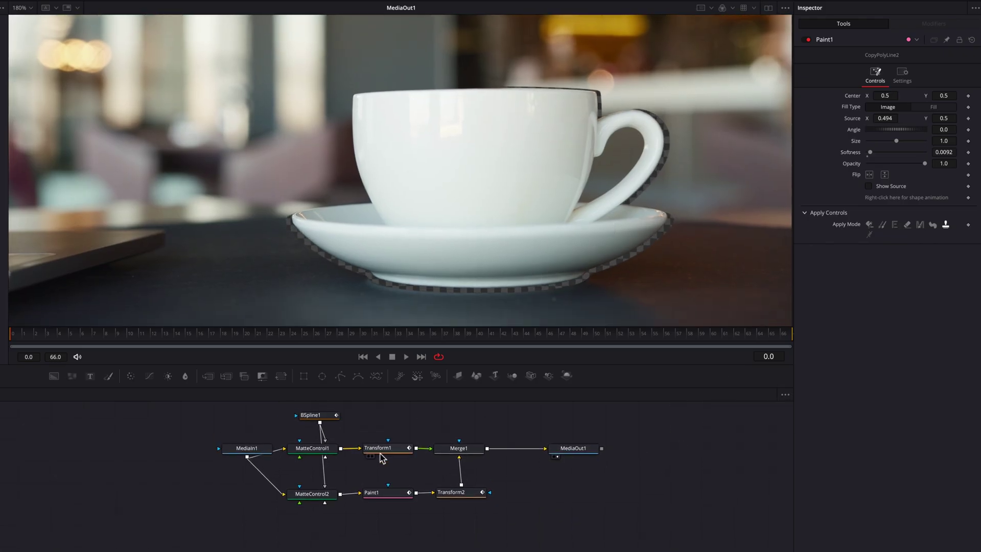
pyautogui.click(381, 493)
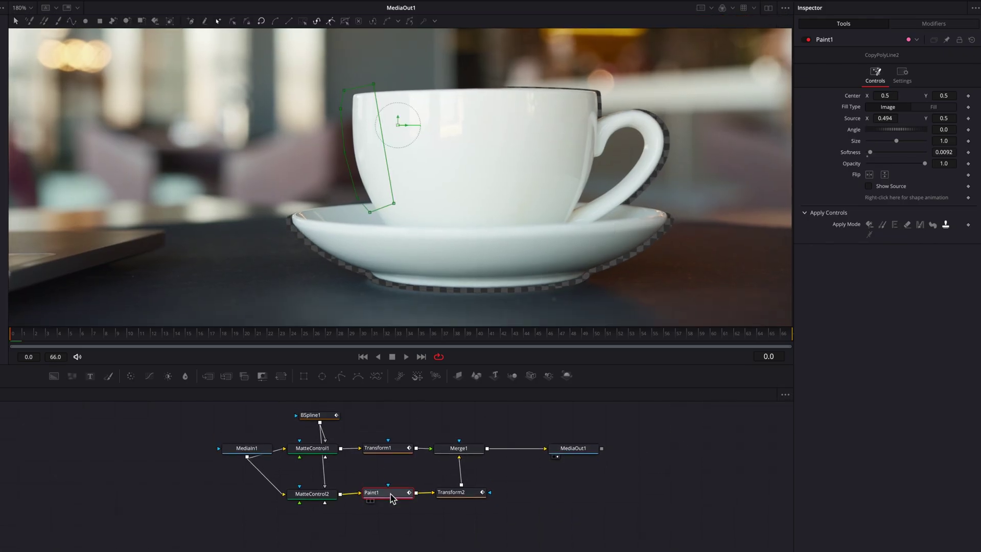
pyautogui.click(114, 21)
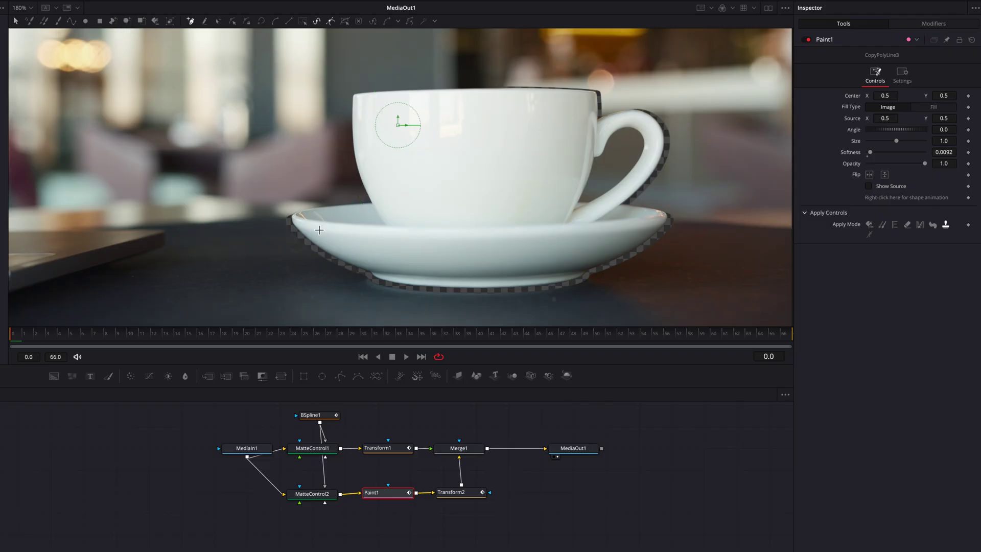
pyautogui.click(287, 209)
pyautogui.click(273, 222)
pyautogui.click(300, 256)
pyautogui.click(337, 279)
pyautogui.click(362, 281)
pyautogui.click(382, 257)
pyautogui.click(287, 210)
pyautogui.moveTo(304, 218); pyautogui.dragTo(303, 210)
# Set the saucer's left patch to Source X 0.477 and Softness 0.0122, and nudge its upper-left point inward.
pyautogui.moveTo(885, 119); pyautogui.dragTo(874, 118)
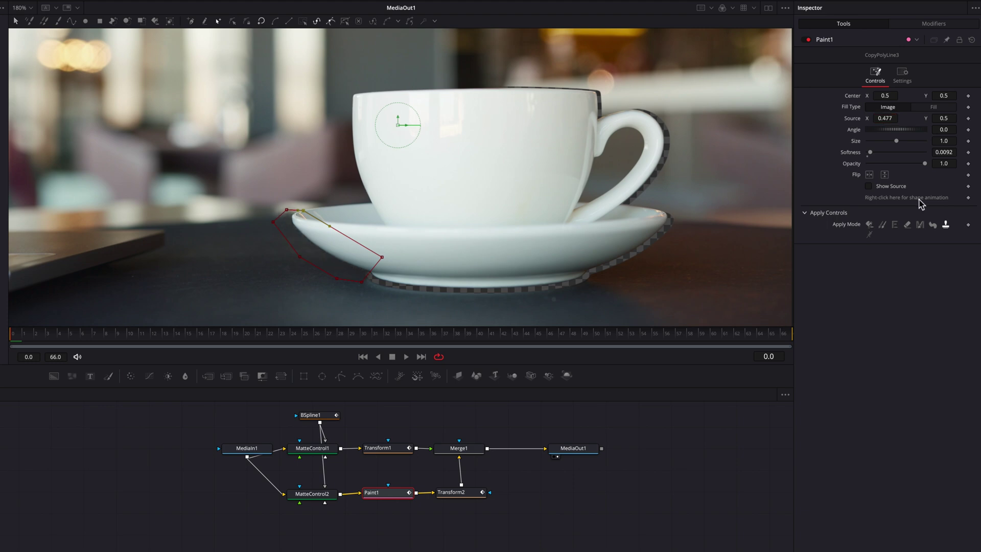
pyautogui.click(664, 503)
pyautogui.moveTo(944, 152); pyautogui.dragTo(946, 152)
pyautogui.click(381, 493)
pyautogui.moveTo(286, 210)
pyautogui.mouseDown()
pyautogui.moveTo(271, 222)
pyautogui.moveTo(304, 208)
pyautogui.moveTo(292, 209)
pyautogui.mouseUp()
pyautogui.click(558, 524)
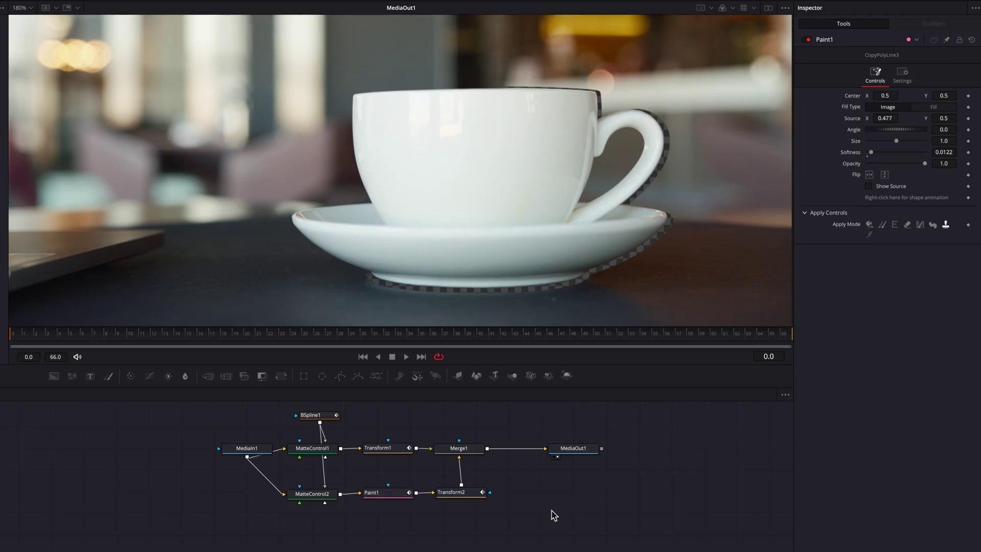
# Draw a closed Copy PolyLine in Paint1 around the cup's handle and refine its outer points to follow the handle's curve.
pyautogui.moveTo(600, 271); pyautogui.dragTo(556, 277)
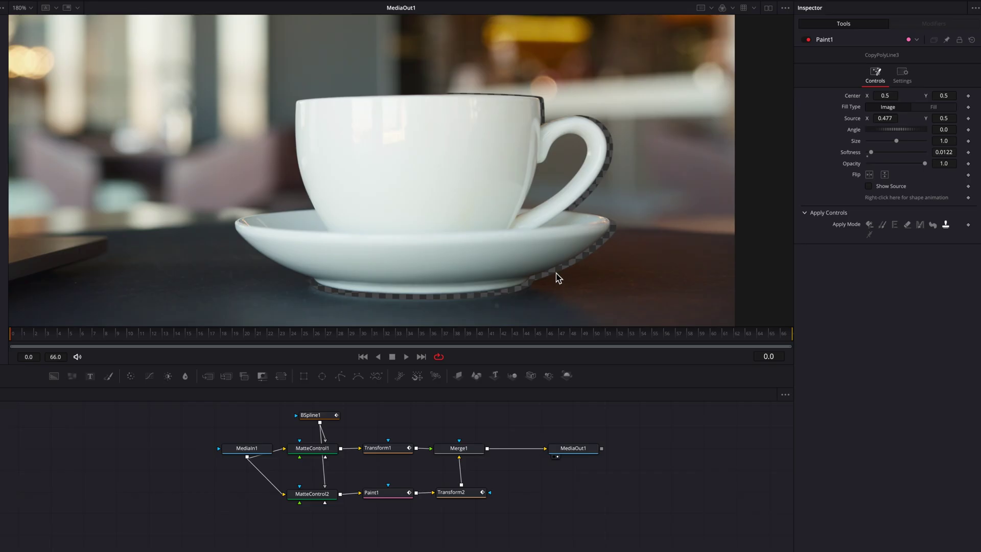
pyautogui.moveTo(386, 492); pyautogui.dragTo(382, 492)
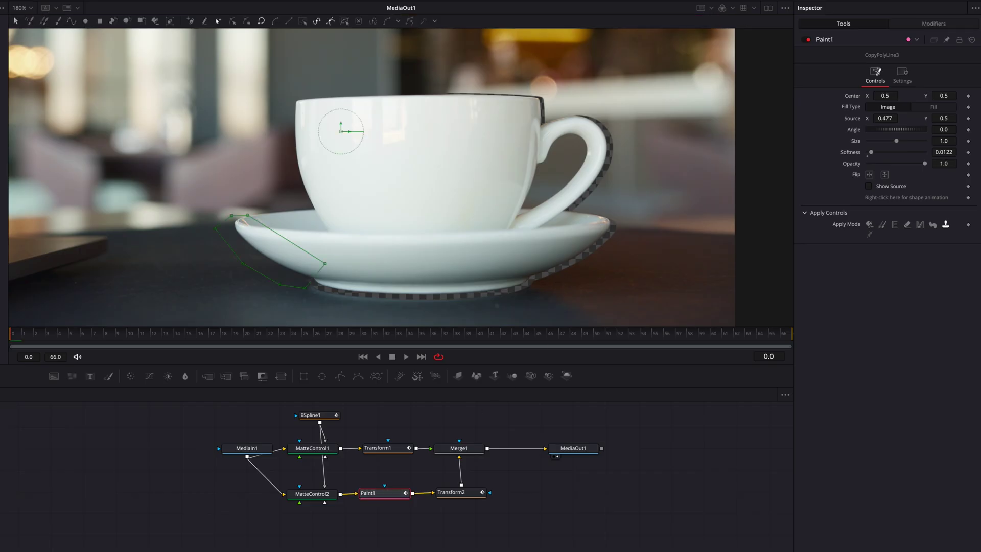
pyautogui.click(113, 21)
pyautogui.click(533, 110)
pyautogui.click(631, 108)
pyautogui.click(629, 186)
pyautogui.click(612, 199)
pyautogui.click(578, 222)
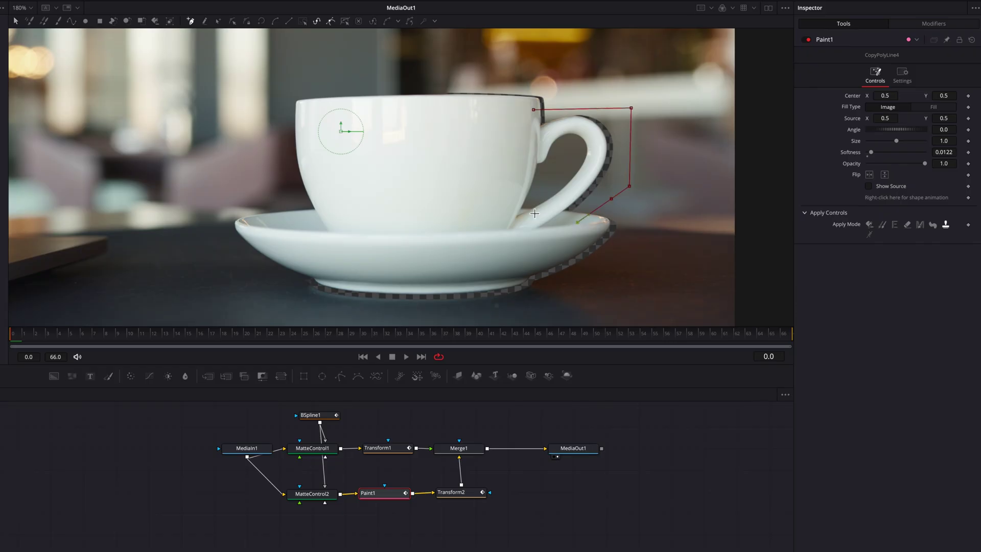
pyautogui.click(527, 200)
pyautogui.click(525, 140)
pyautogui.click(534, 110)
pyautogui.moveTo(631, 107); pyautogui.dragTo(619, 109)
pyautogui.click(627, 142)
pyautogui.moveTo(629, 186); pyautogui.dragTo(621, 183)
pyautogui.click(611, 199)
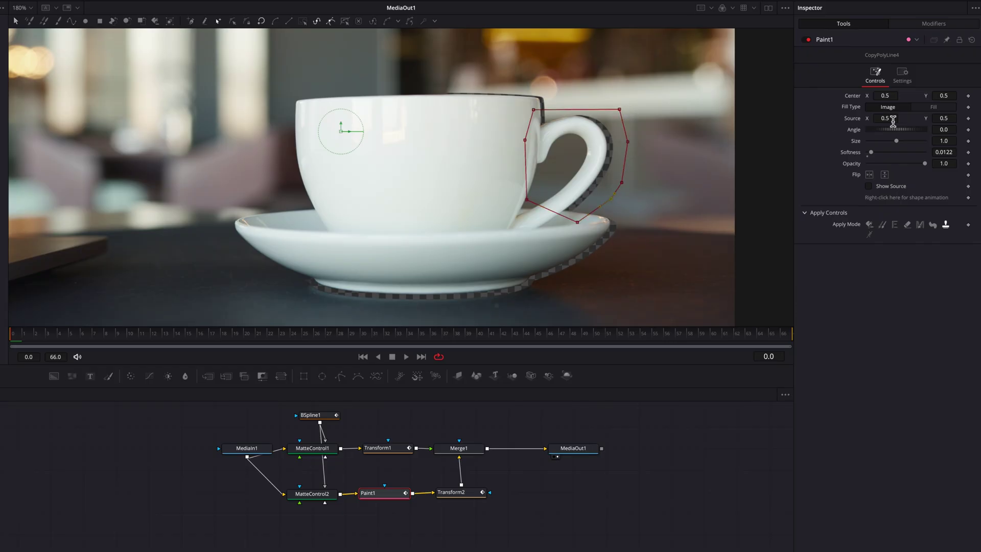
# Set the handle patch's Source X to 0.511 and its Softness to 0.016.
pyautogui.moveTo(892, 121); pyautogui.dragTo(896, 120)
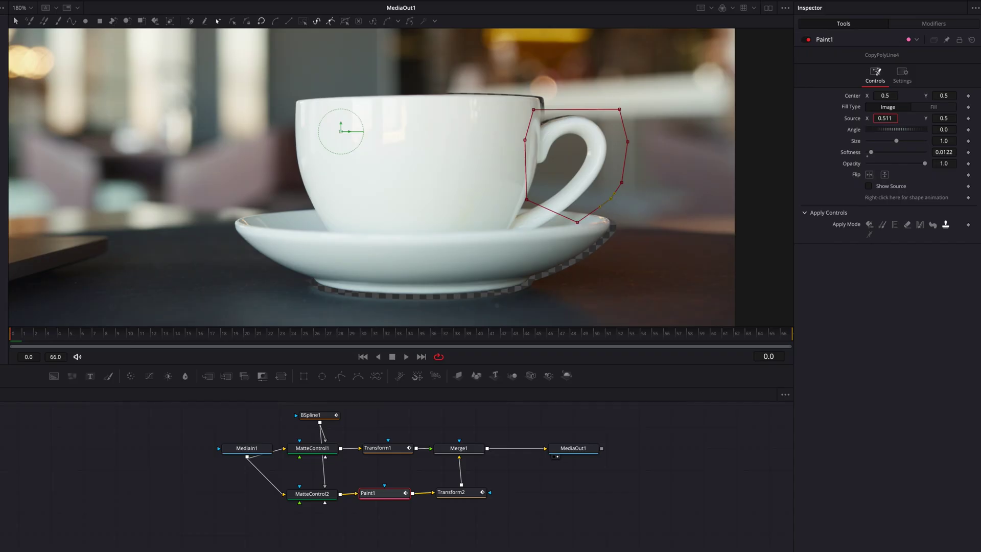
pyautogui.click(698, 458)
pyautogui.moveTo(943, 152); pyautogui.dragTo(940, 152)
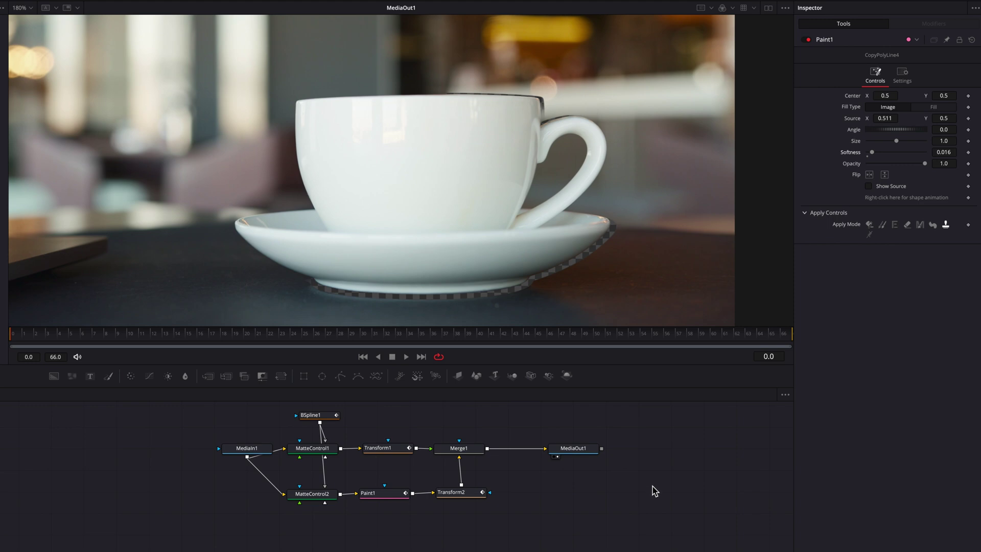
# Draw a closed Copy PolyLine in Paint1 around the saucer's right edge and set its Source X to 0.526.
pyautogui.click(393, 494)
pyautogui.click(143, 103)
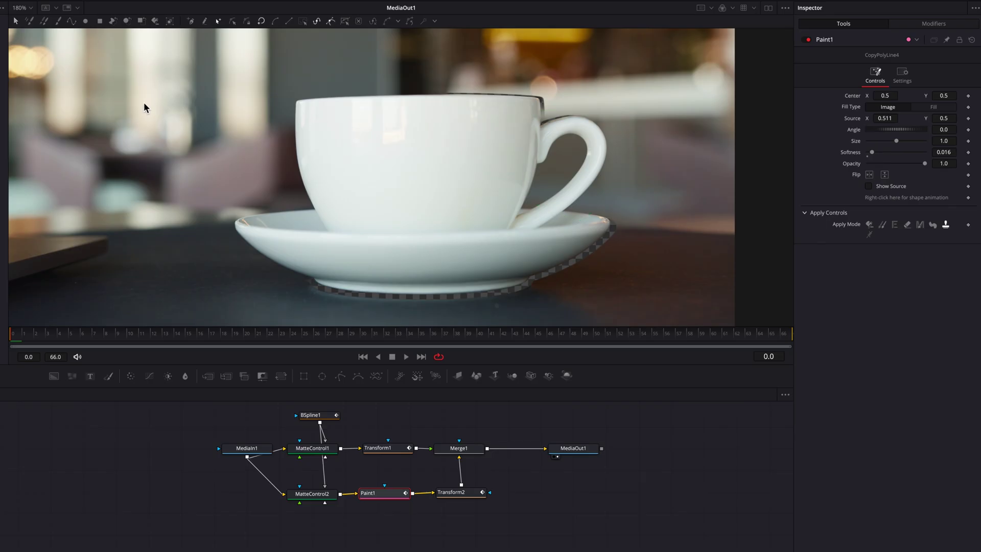
pyautogui.click(114, 21)
pyautogui.click(609, 211)
pyautogui.click(630, 216)
pyautogui.click(632, 235)
pyautogui.click(604, 258)
pyautogui.click(583, 272)
pyautogui.click(566, 279)
pyautogui.click(558, 282)
pyautogui.click(533, 292)
pyautogui.click(520, 274)
pyautogui.click(520, 253)
pyautogui.click(563, 213)
pyautogui.click(585, 207)
pyautogui.click(609, 211)
pyautogui.moveTo(883, 119); pyautogui.dragTo(890, 119)
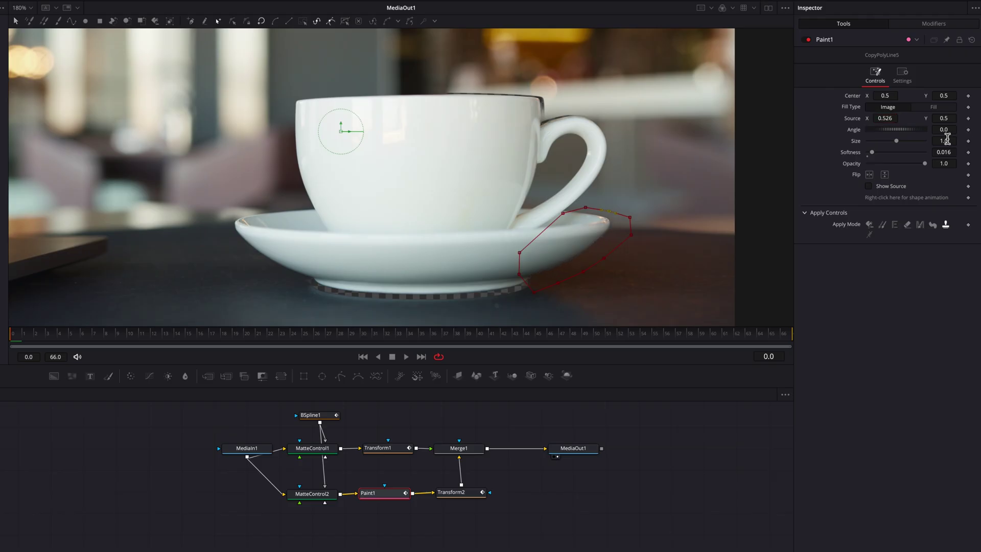
pyautogui.click(661, 455)
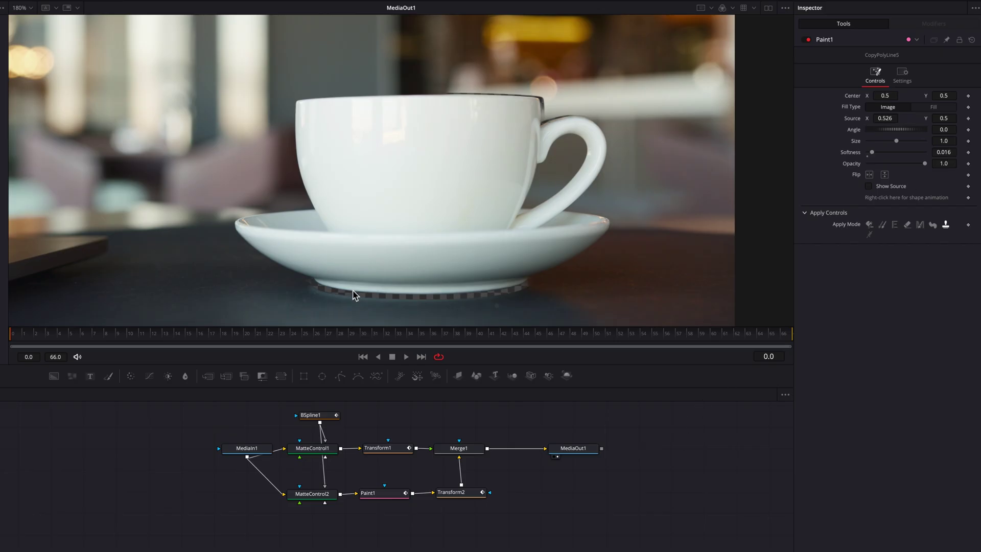
# Activate Paint1's Stroke tool in Clone mode and set its brush Softness to 1.685.
pyautogui.moveTo(349, 292); pyautogui.dragTo(369, 258)
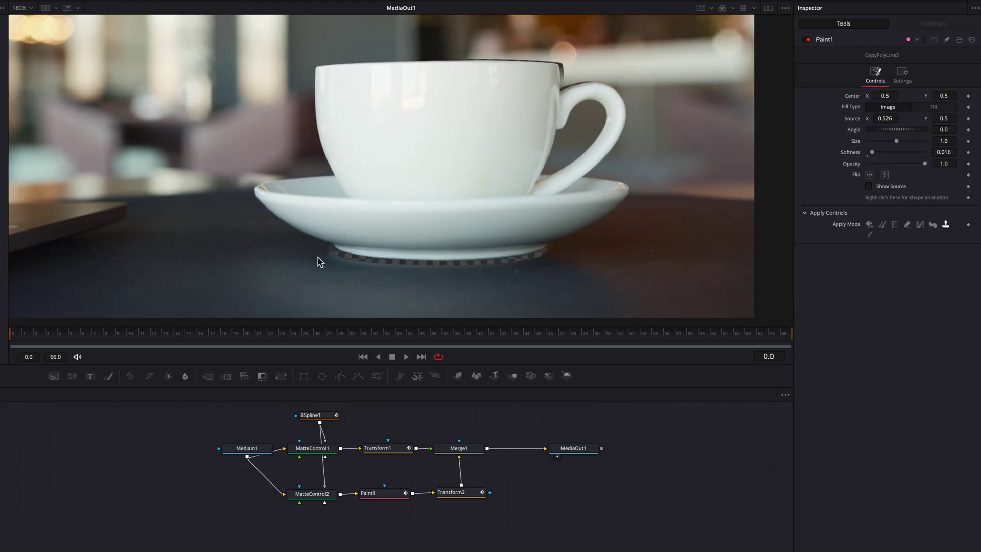
pyautogui.scroll(3, 338, 260)
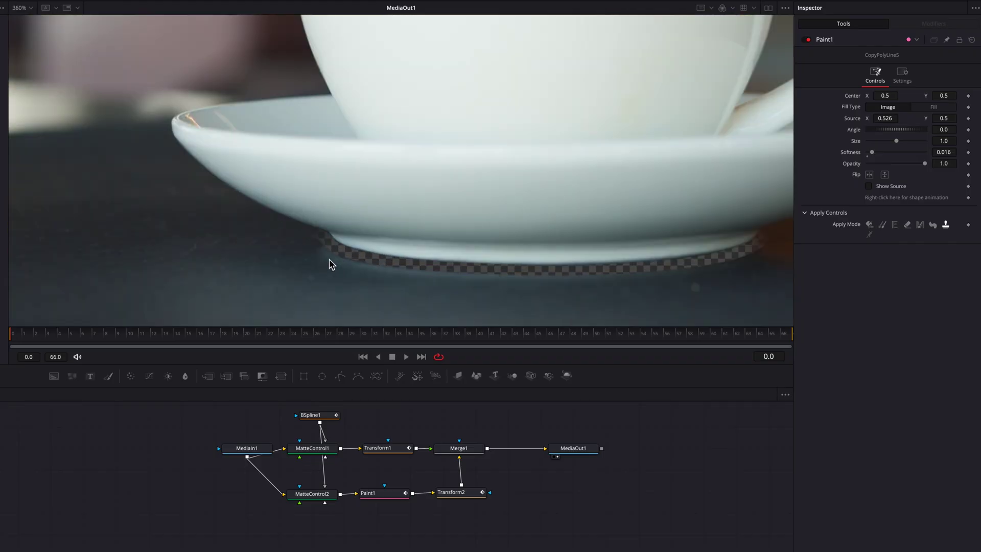
pyautogui.click(387, 495)
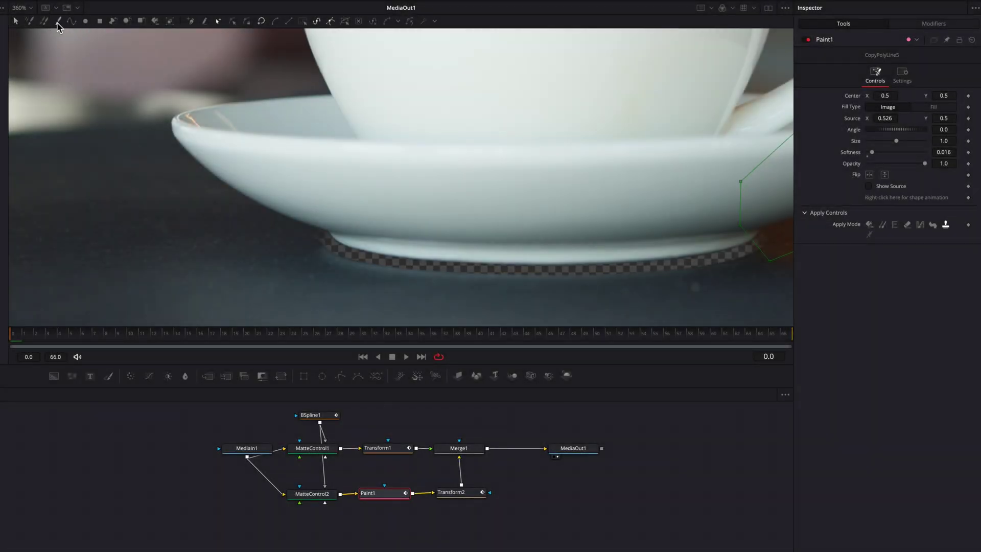
pyautogui.click(59, 23)
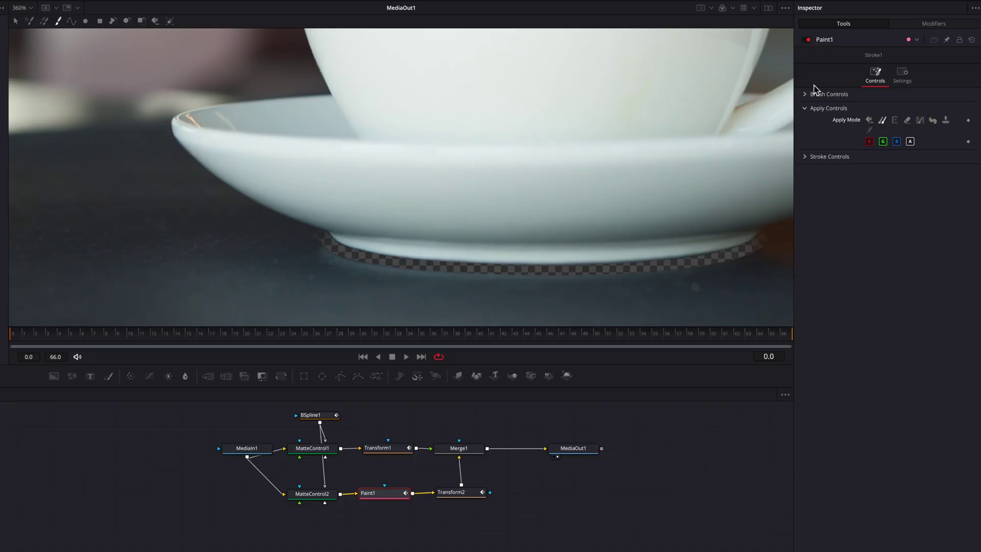
pyautogui.click(806, 94)
pyautogui.moveTo(899, 144); pyautogui.dragTo(916, 144)
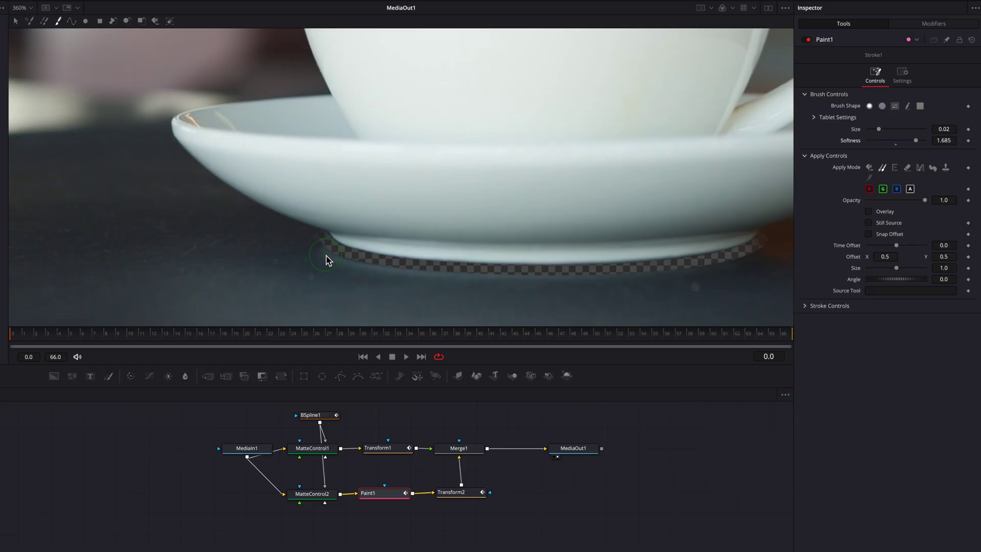
# Sample the tabletop just below the saucer's base and clone it along the transparent gap beneath the base.
pyautogui.keyDown('alt'); pyautogui.click(326, 259); pyautogui.keyUp('alt')
pyautogui.moveTo(336, 250)
pyautogui.mouseDown()
pyautogui.moveTo(454, 271)
pyautogui.moveTo(646, 275)
pyautogui.moveTo(744, 250)
pyautogui.mouseUp()
pyautogui.moveTo(686, 276); pyautogui.dragTo(620, 256)
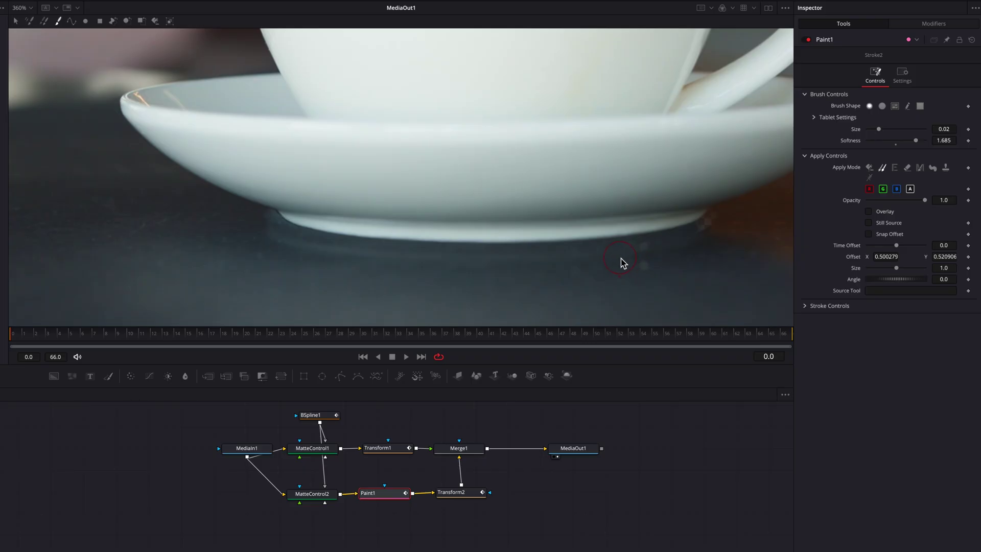
# Resample the tabletop near the right end of the saucer's base and clone it over the remaining edge artifacts there.
pyautogui.keyDown('alt'); pyautogui.click(621, 258); pyautogui.keyUp('alt')
pyautogui.keyDown('alt'); pyautogui.click(621, 262); pyautogui.keyUp('alt')
pyautogui.moveTo(634, 246)
pyautogui.mouseDown()
pyautogui.moveTo(723, 223)
pyautogui.moveTo(692, 231)
pyautogui.moveTo(699, 250)
pyautogui.moveTo(670, 244)
pyautogui.moveTo(685, 240)
pyautogui.moveTo(577, 262)
pyautogui.mouseUp()
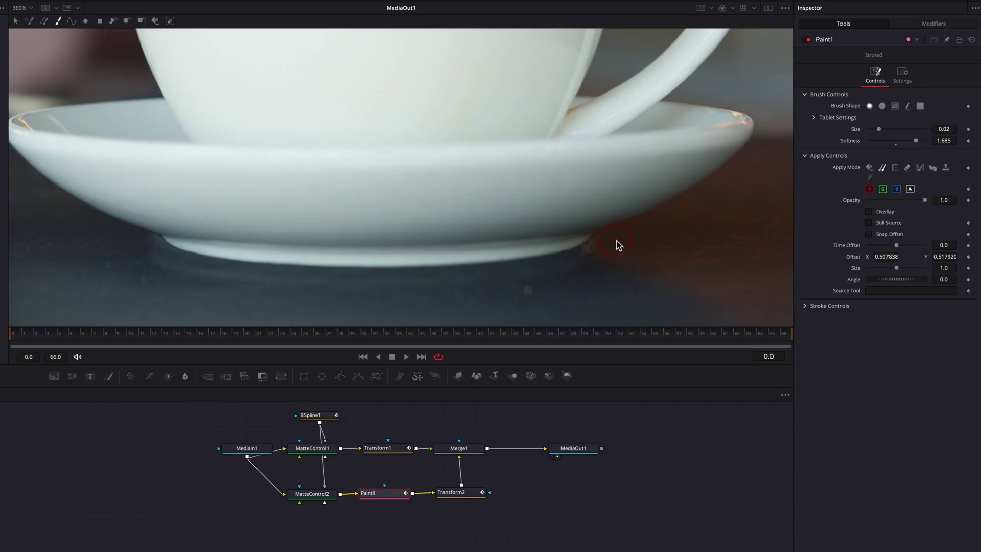
pyautogui.keyDown('alt'); pyautogui.click(618, 239); pyautogui.keyUp('alt')
pyautogui.moveTo(586, 248); pyautogui.dragTo(596, 247)
# Sample the blurred background to the right of the cup handle and clone it along the gap above the handle's top edge.
pyautogui.scroll(-3, 689, 232)
pyautogui.moveTo(698, 227); pyautogui.dragTo(628, 253)
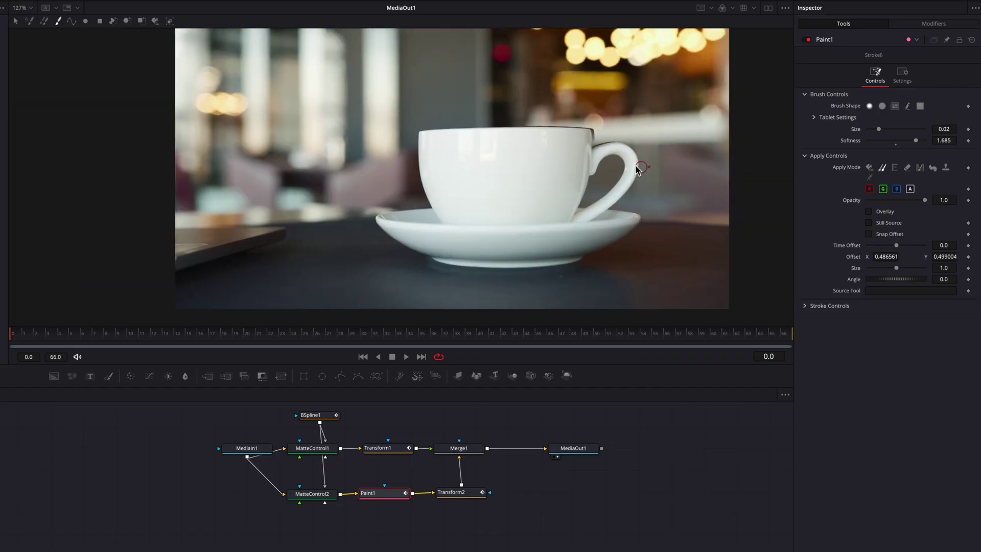
pyautogui.scroll(2, 592, 141)
pyautogui.scroll(3, 612, 145)
pyautogui.hscroll(2, 562, 141)
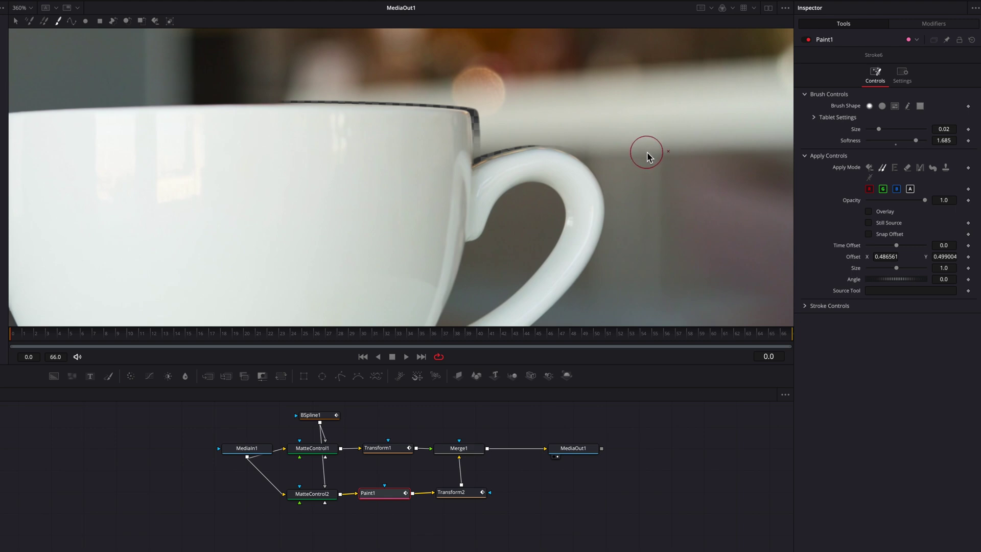
pyautogui.keyDown('alt'); pyautogui.click(647, 152); pyautogui.keyUp('alt')
pyautogui.moveTo(584, 156); pyautogui.dragTo(560, 153)
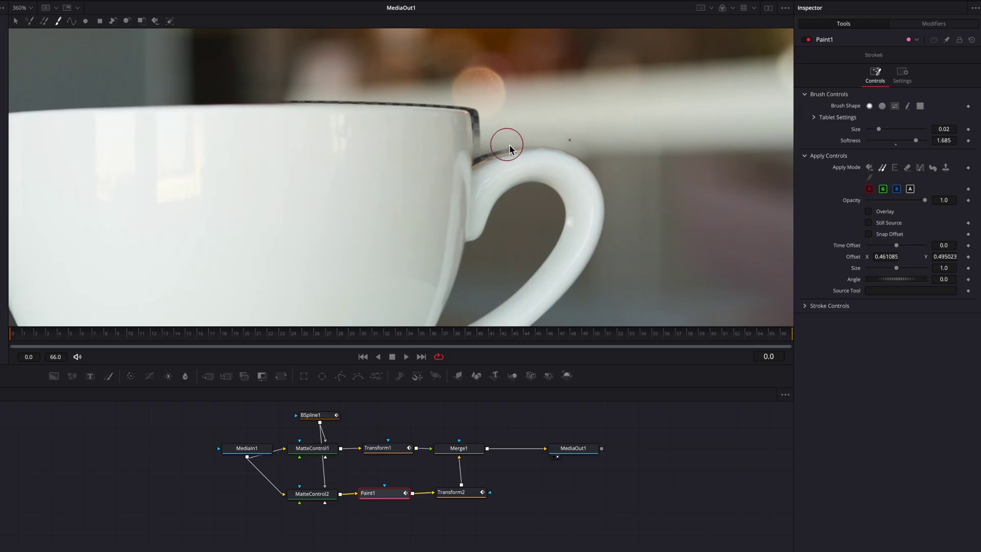
pyautogui.moveTo(508, 145)
pyautogui.mouseDown()
pyautogui.moveTo(537, 145)
pyautogui.moveTo(525, 144)
pyautogui.mouseUp()
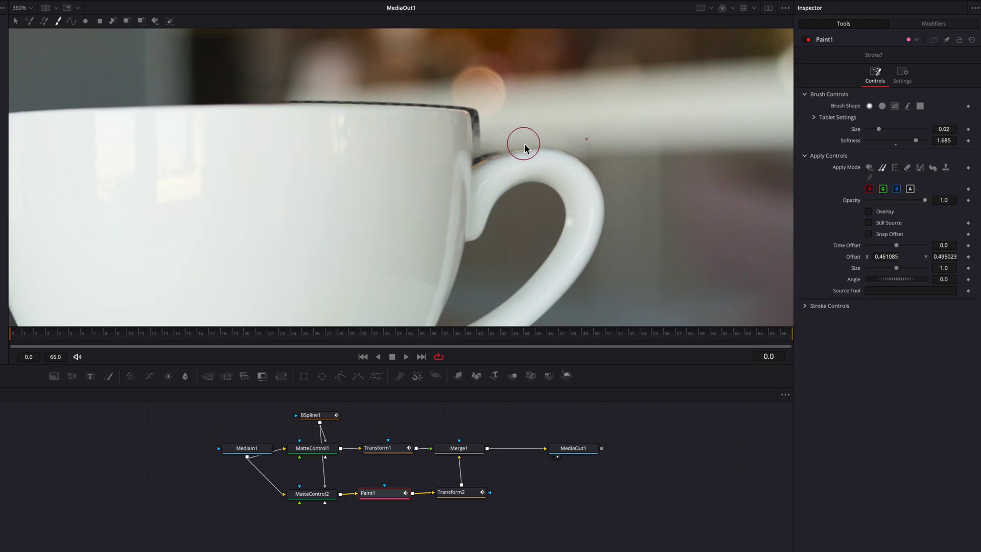
# Resample the background farther right of the handle and clone it over the gap along the cup's upper-right rim.
pyautogui.keyDown('alt'); pyautogui.click(610, 144); pyautogui.keyUp('alt')
pyautogui.moveTo(480, 151)
pyautogui.mouseDown()
pyautogui.moveTo(467, 109)
pyautogui.moveTo(477, 129)
pyautogui.moveTo(460, 109)
pyautogui.moveTo(406, 110)
pyautogui.mouseUp()
pyautogui.moveTo(540, 139); pyautogui.dragTo(556, 164)
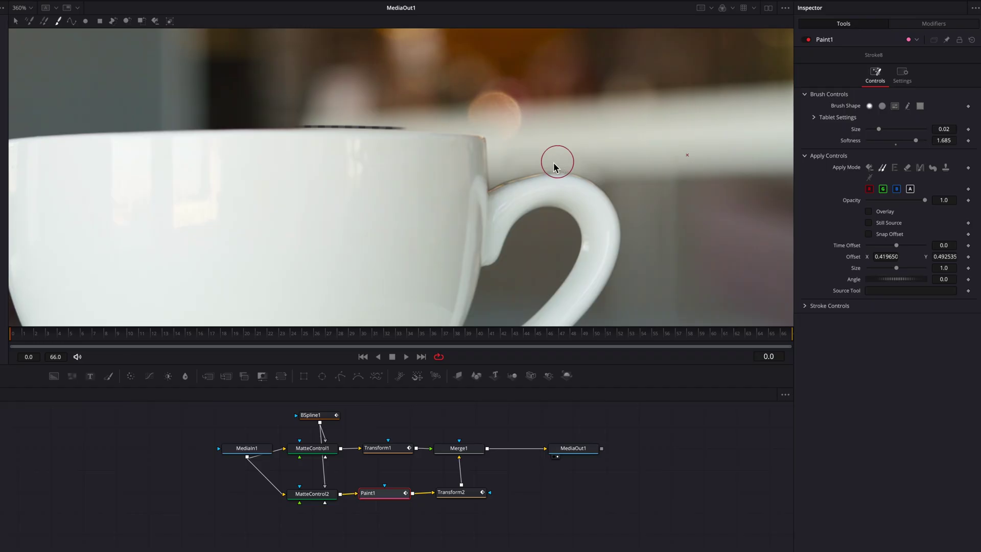
# Draw a closed Copy PolyLine in Paint1 around the remaining dark gap above the middle of the cup's rim.
pyautogui.click(113, 22)
pyautogui.click(295, 118)
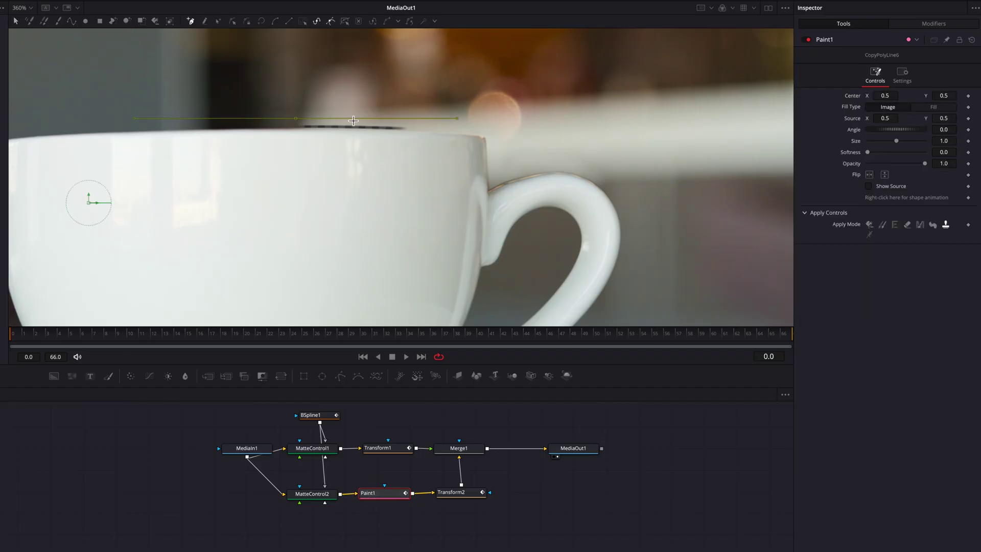
pyautogui.click(350, 119)
pyautogui.click(375, 121)
pyautogui.click(414, 128)
pyautogui.click(409, 139)
pyautogui.click(343, 145)
pyautogui.click(283, 137)
pyautogui.click(282, 121)
pyautogui.click(295, 118)
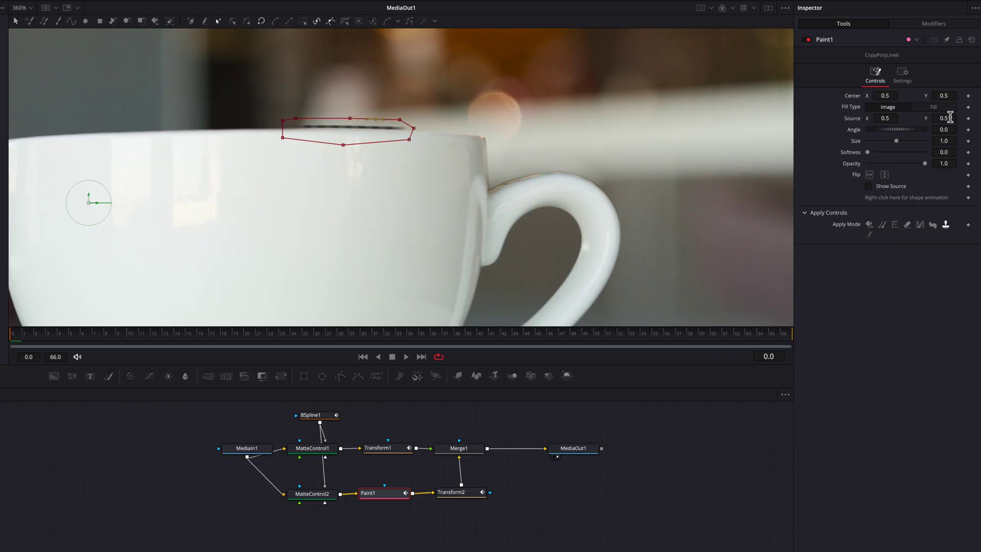
# Set the rim patch's Source Y to 0.506 and its Softness to 0.0049.
pyautogui.moveTo(950, 118); pyautogui.dragTo(953, 118)
pyautogui.click(663, 475)
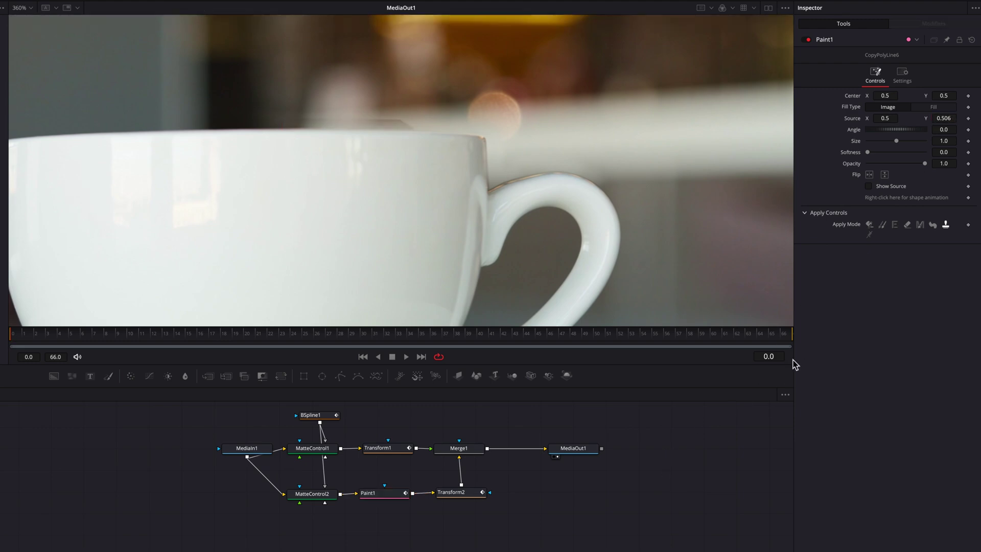
pyautogui.moveTo(941, 152); pyautogui.dragTo(942, 151)
pyautogui.hotkey('ctrl', 'f')
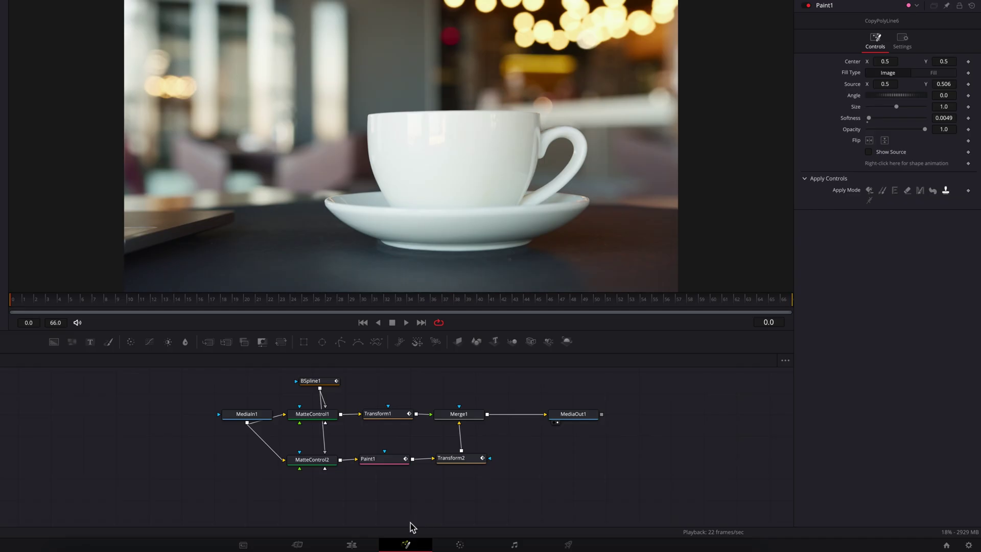
# Switch to the Edit page, play Fusion Clip 2 several times from its start to review the parallax zoom, and return to the first frame.
pyautogui.click(356, 545)
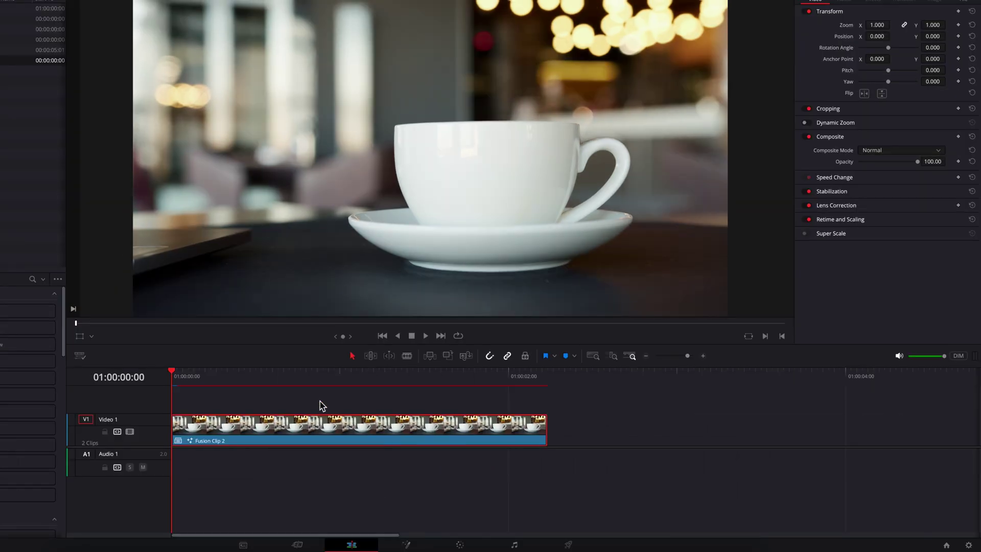
pyautogui.press('space')
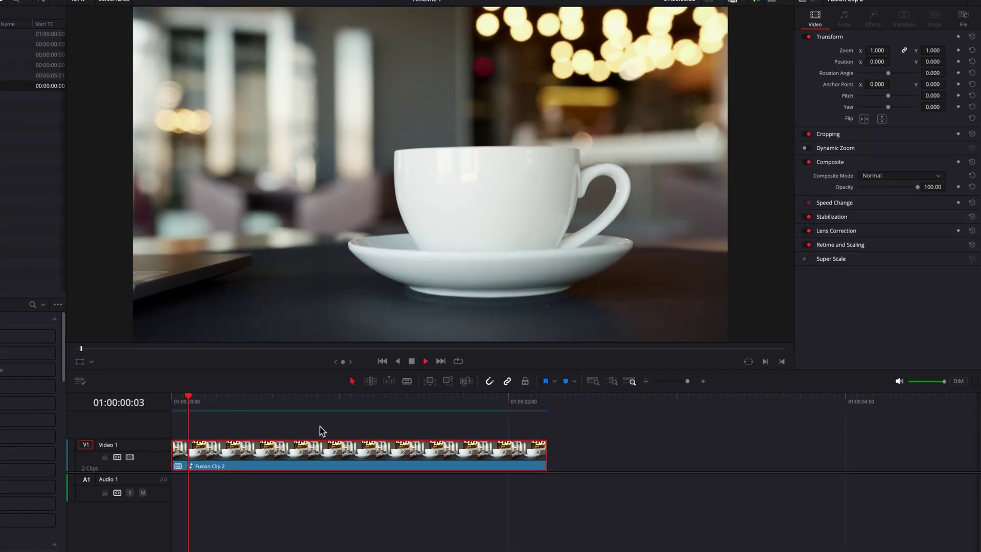
pyautogui.press('space')
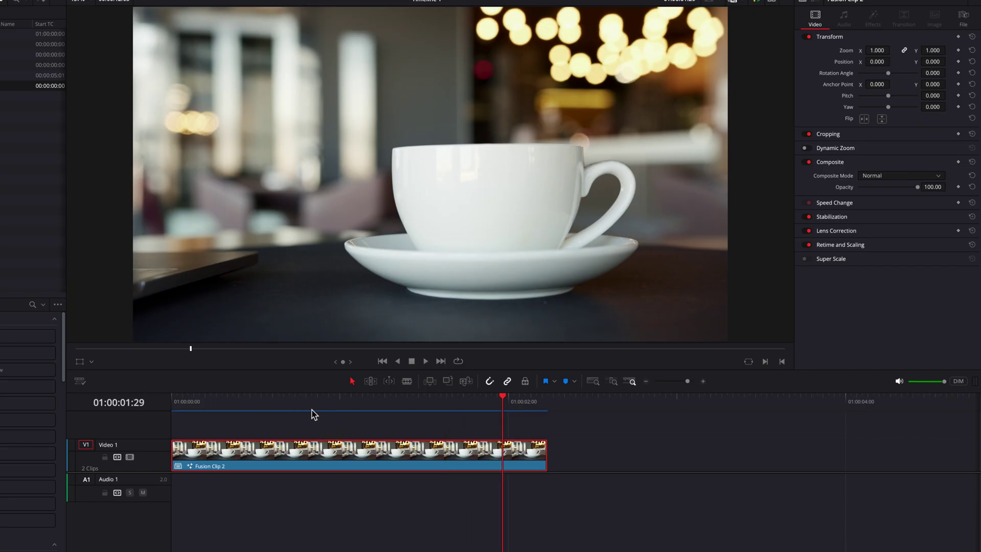
pyautogui.moveTo(310, 405); pyautogui.dragTo(142, 407)
pyautogui.press('space')
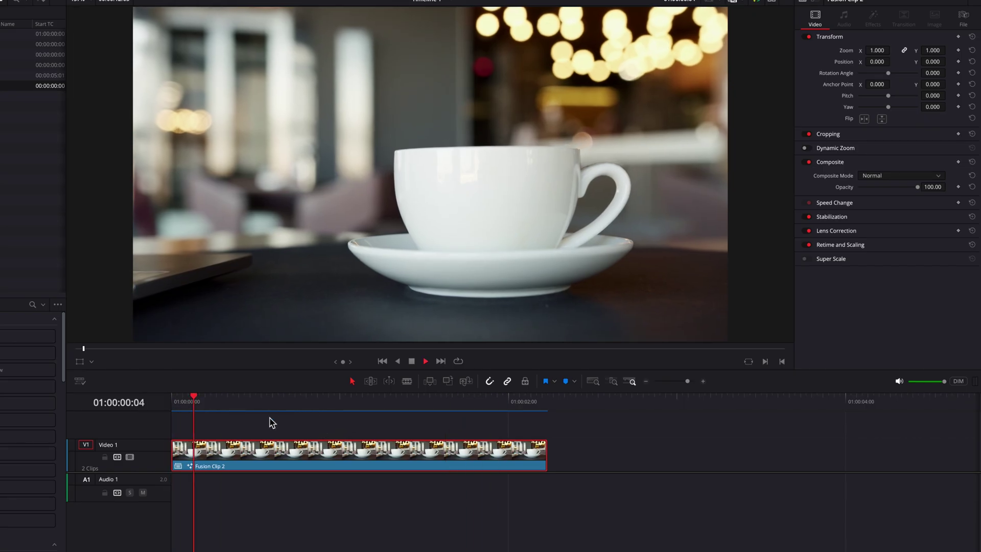
pyautogui.press('space')
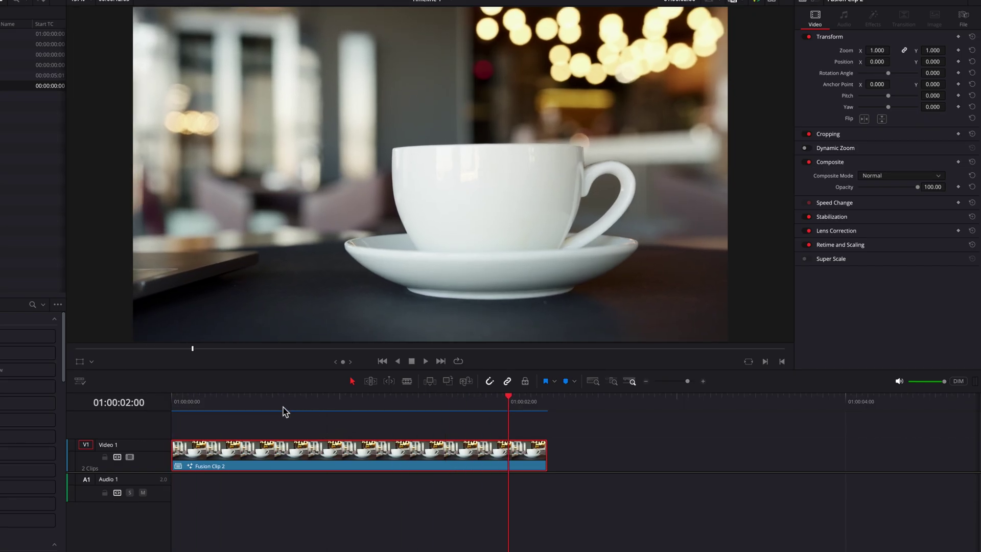
pyautogui.moveTo(284, 407); pyautogui.dragTo(138, 418)
pyautogui.press('space')
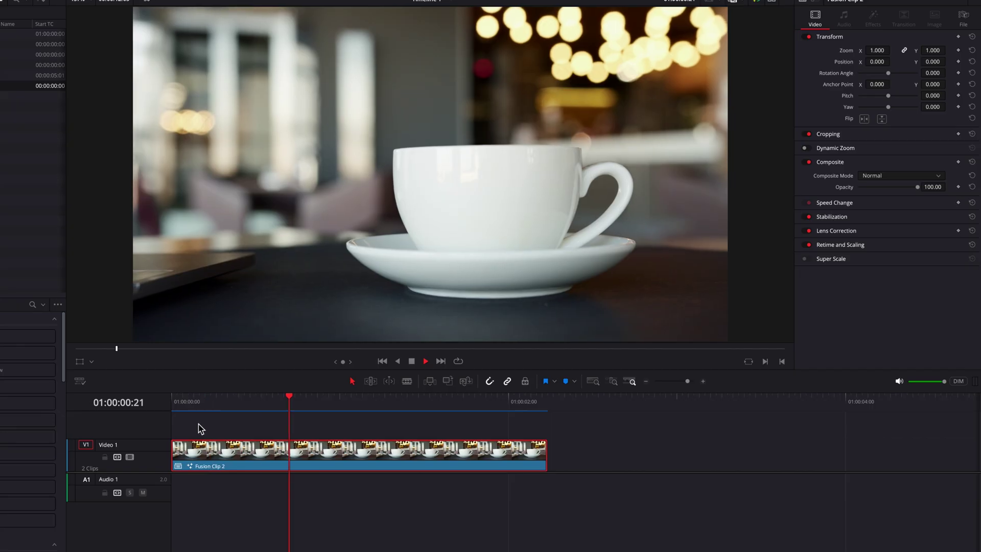
pyautogui.press('space')
pyautogui.click(227, 415)
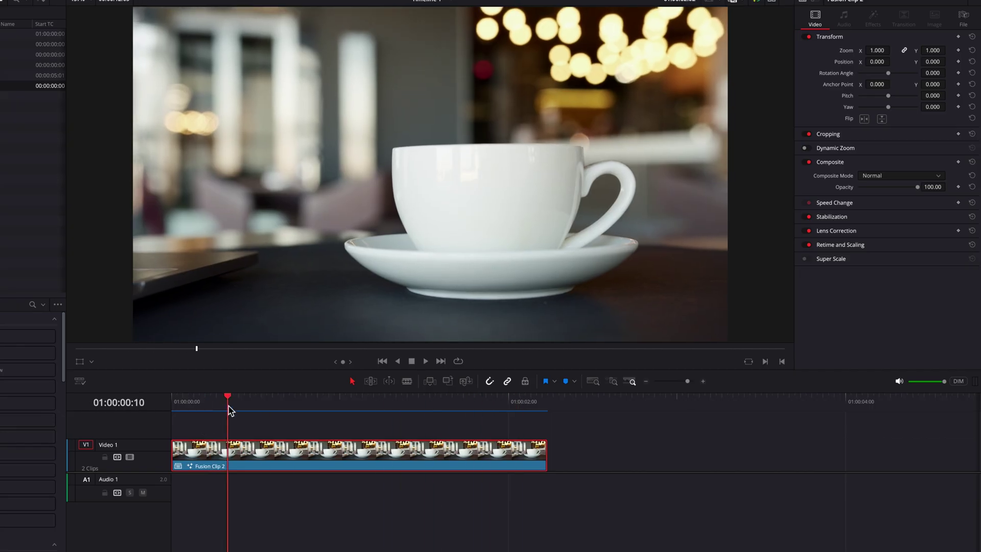
pyautogui.press('Home')
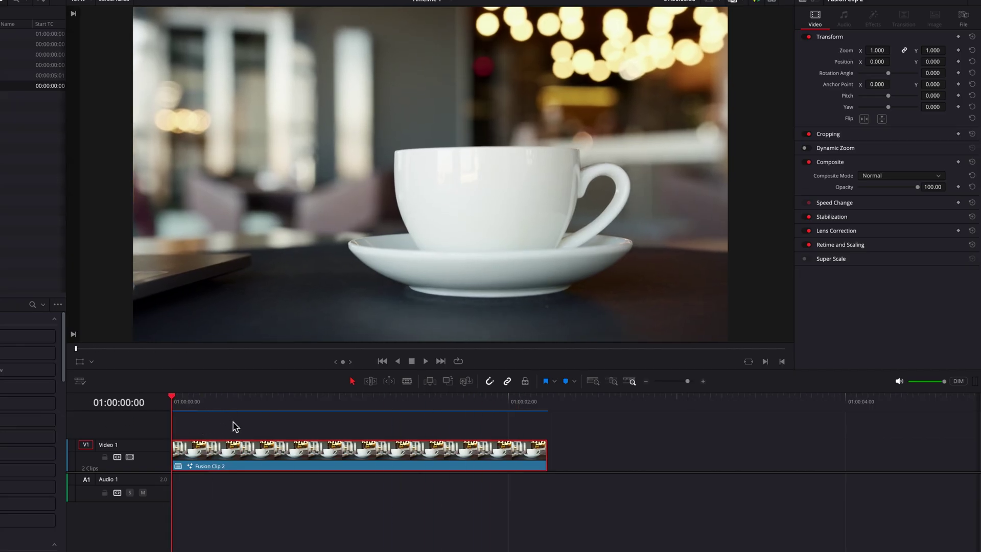